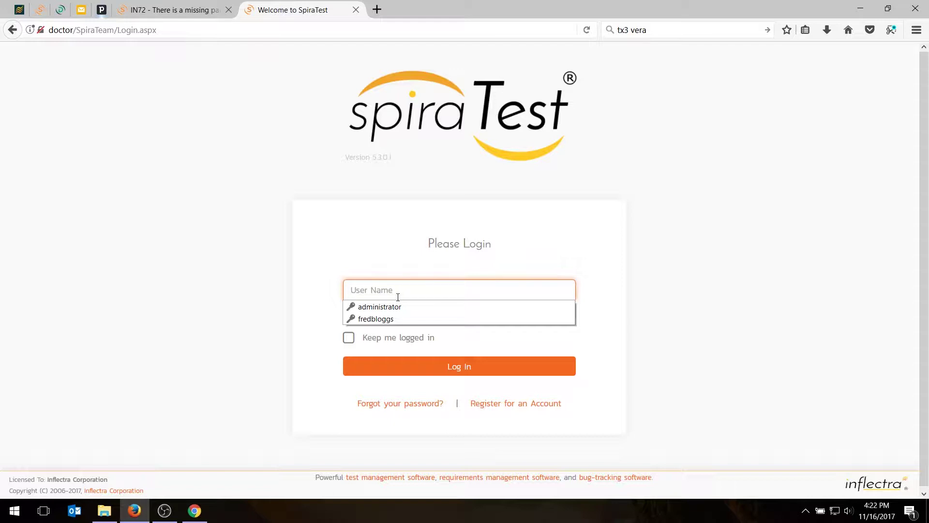
# - Sign in with the saved administrator login, with Keep me logged in ticked
pyautogui.click(395, 307)
pyautogui.press('Tab')
pyautogui.press('Tab')
pyautogui.press('space')
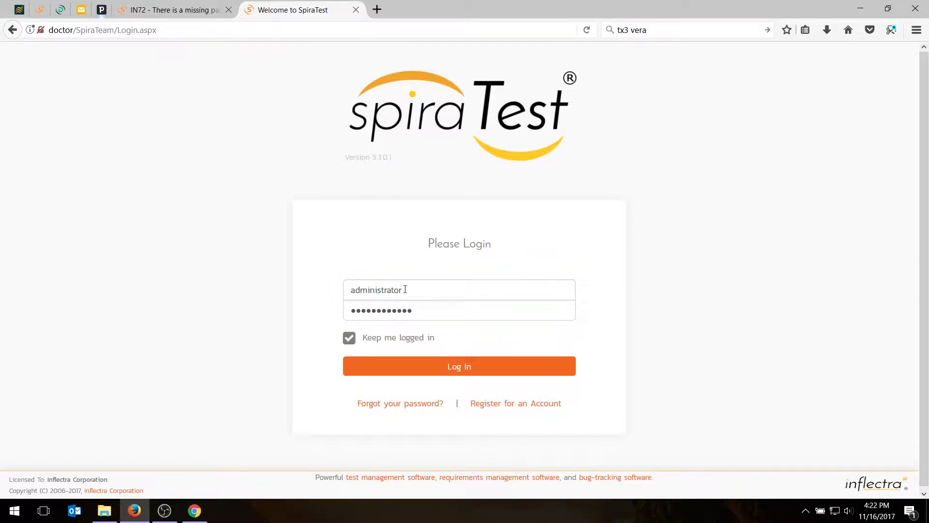
pyautogui.click(454, 367)
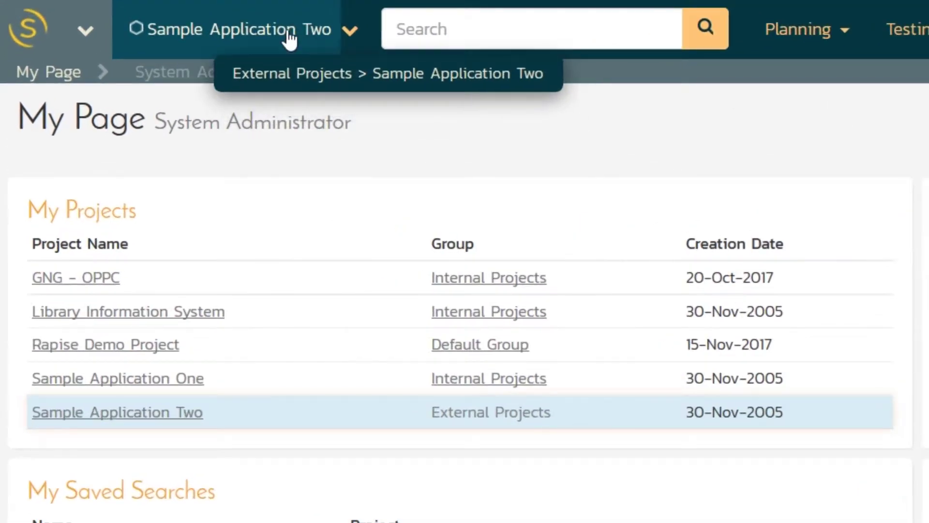
pyautogui.click(301, 39)
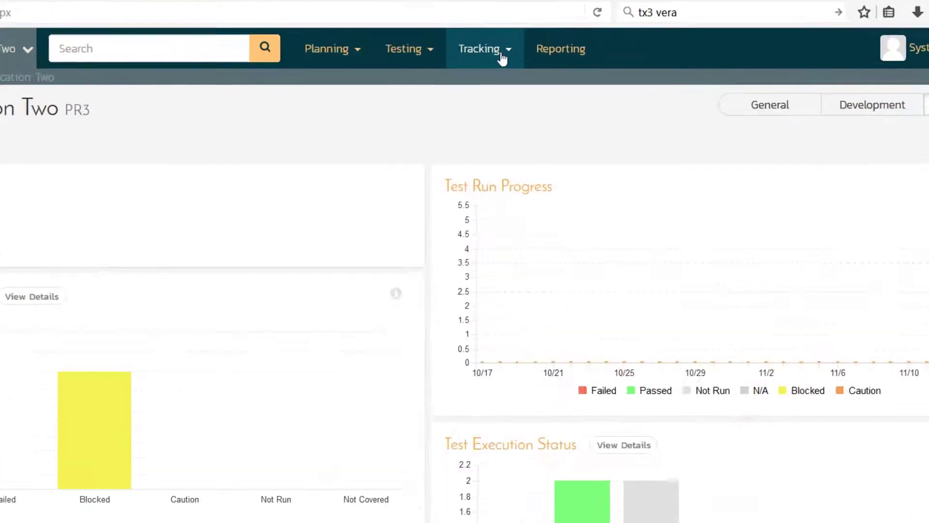
pyautogui.click(502, 57)
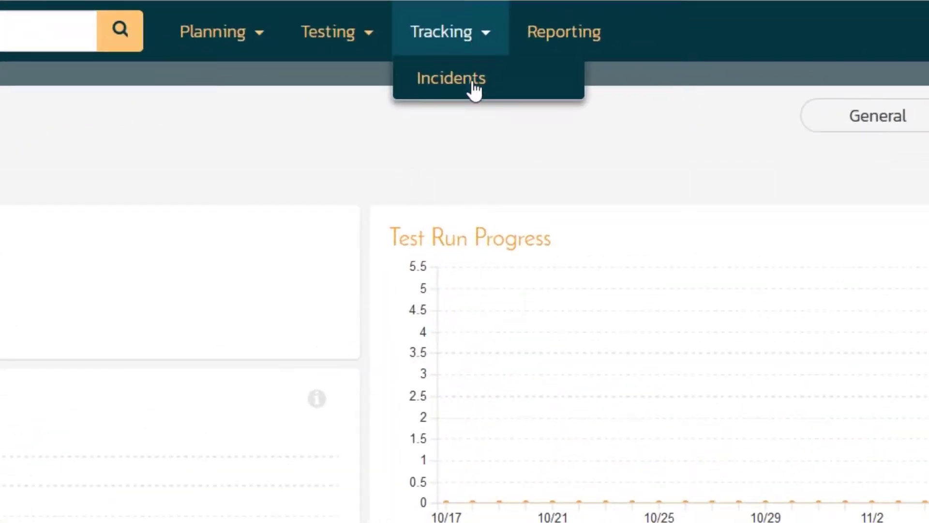
pyautogui.click(513, 82)
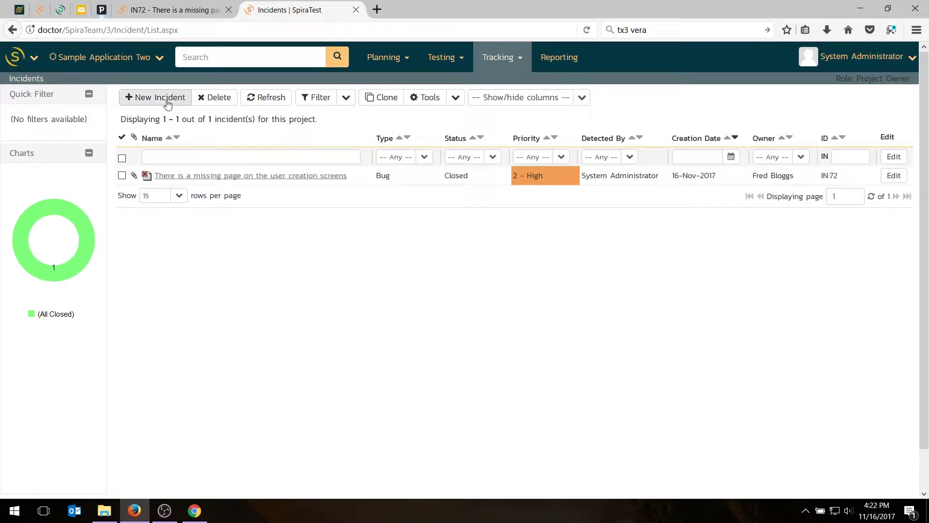
pyautogui.click(14, 60)
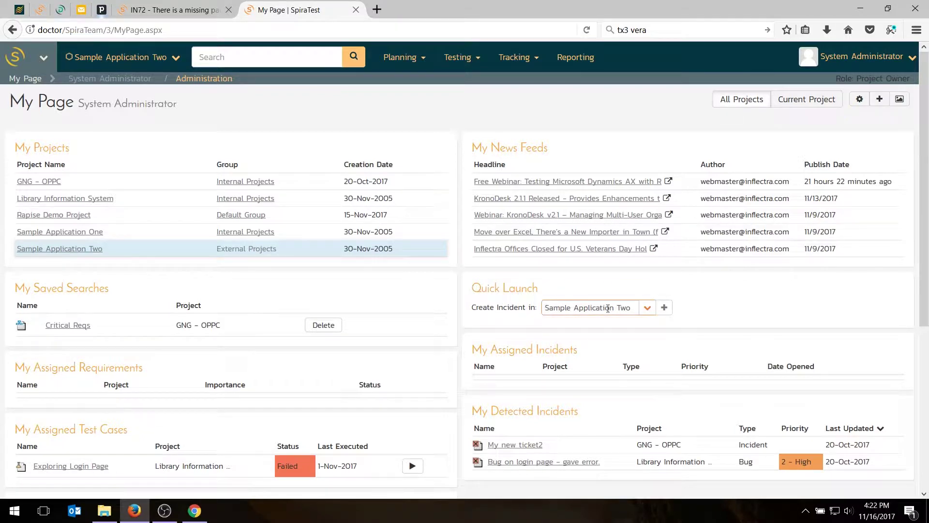
# - Keep Sample Application Two as the project and start a new incident from Quick Launch
pyautogui.click(647, 310)
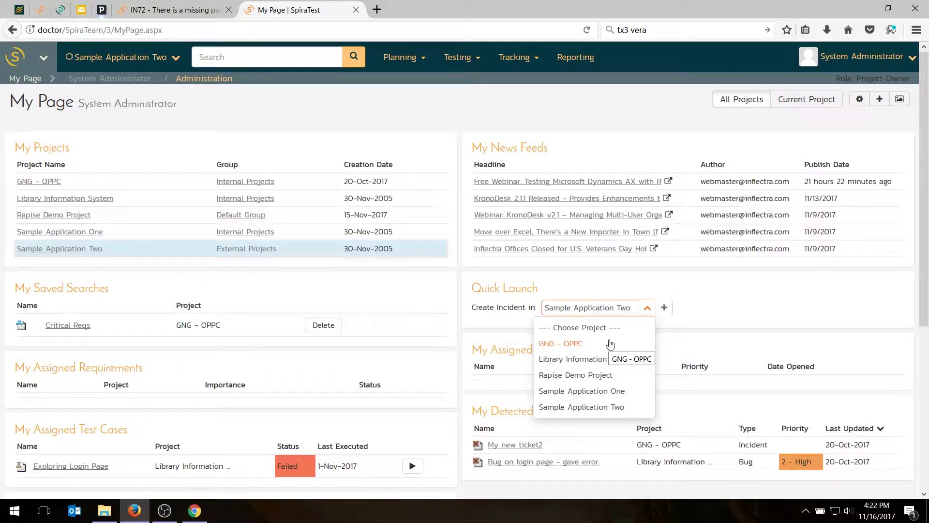
pyautogui.click(624, 300)
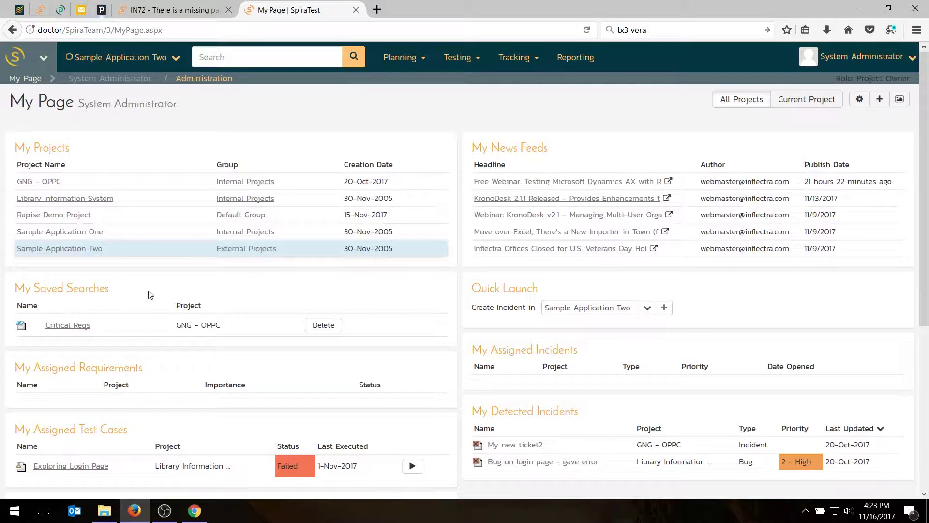
pyautogui.press('F5')
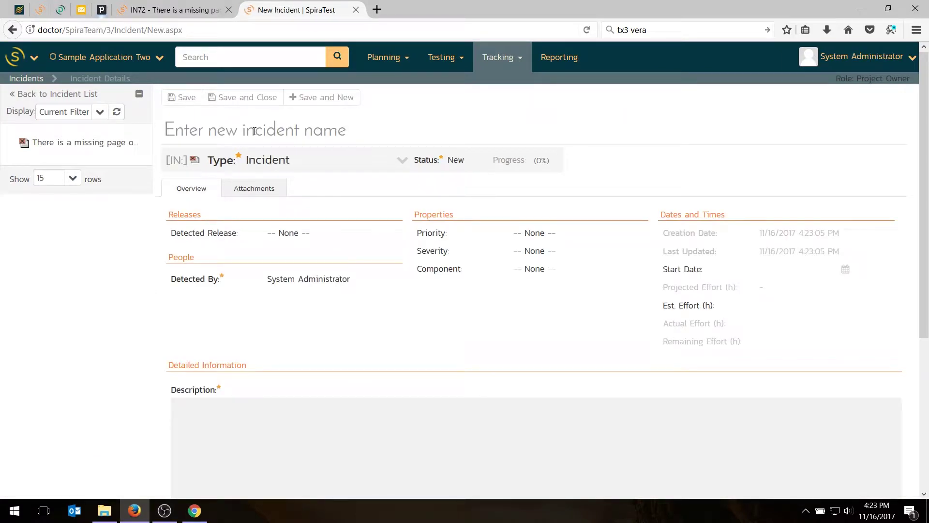
# - Title the incident 'Timeout error on login page', detected in 2.0.0.0 - Release 2.0, priority 2 - High
pyautogui.click(181, 129)
pyautogui.write('Timeou')
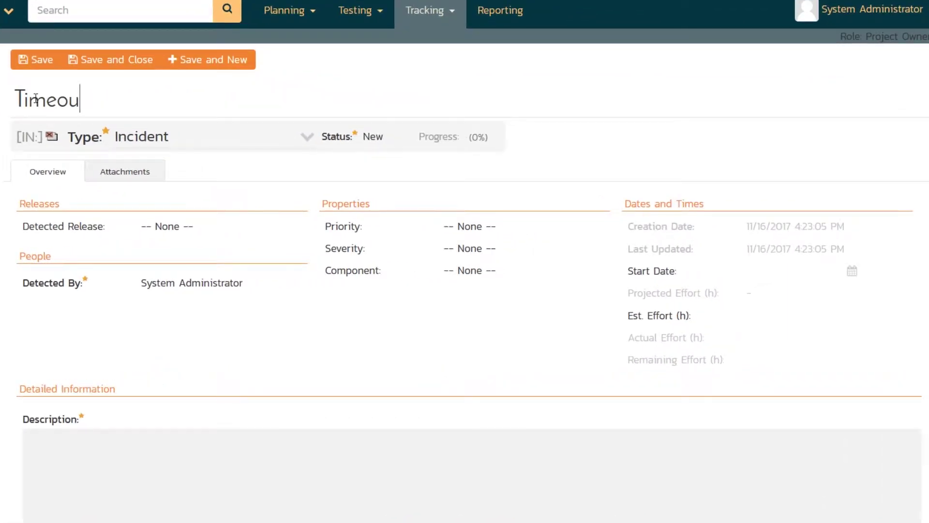
pyautogui.write('t error on')
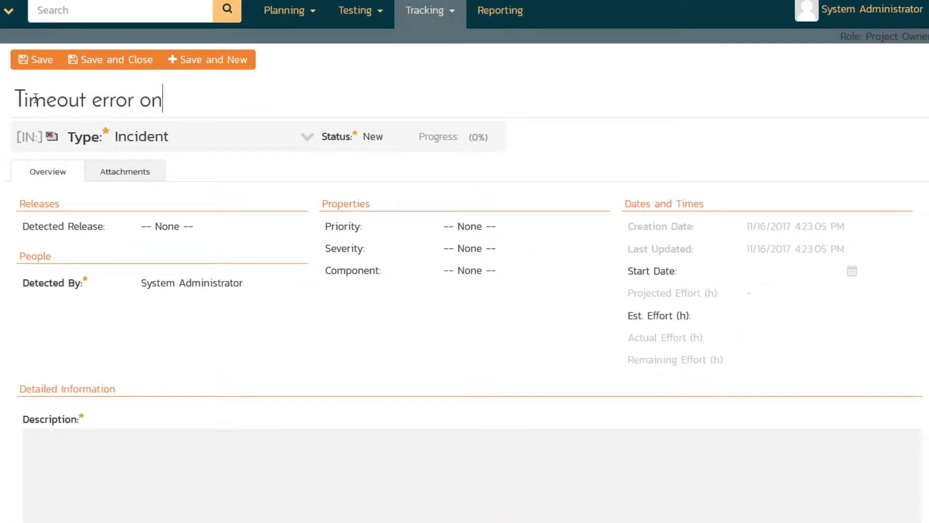
pyautogui.write(' login page')
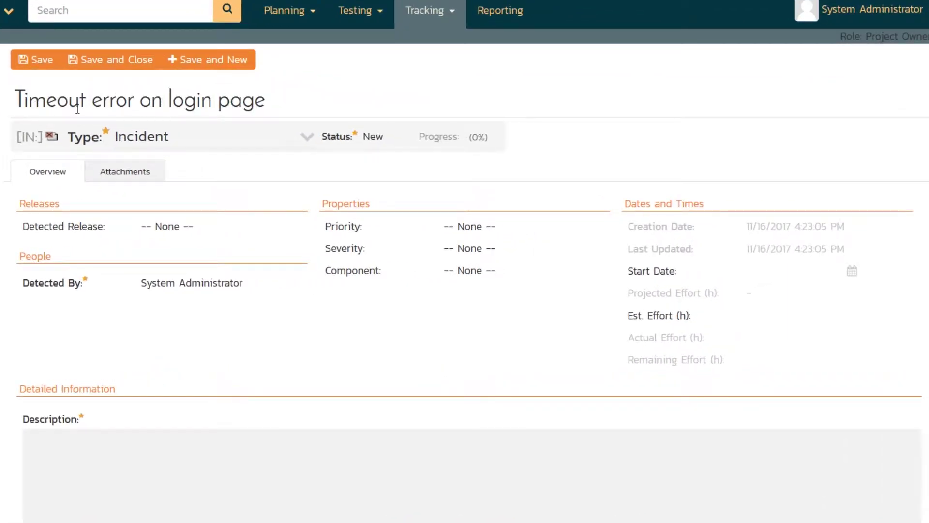
pyautogui.click(164, 224)
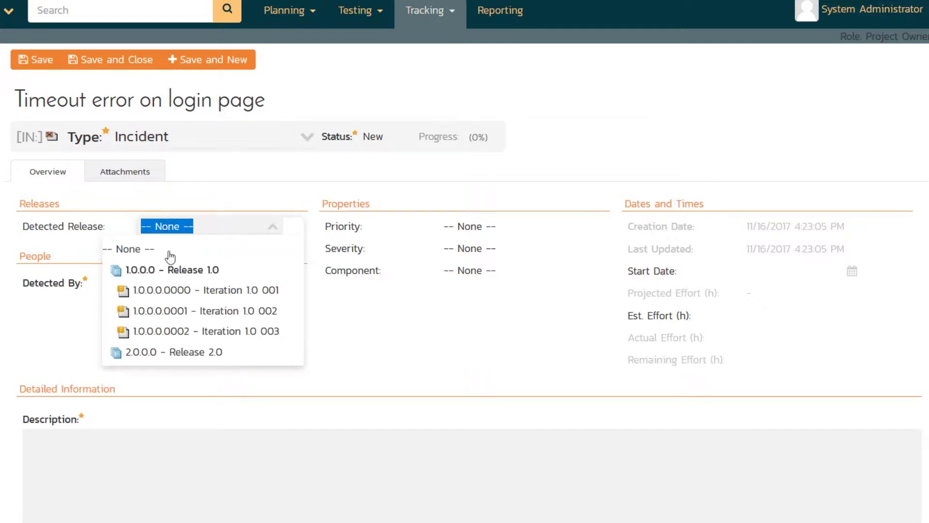
pyautogui.click(167, 353)
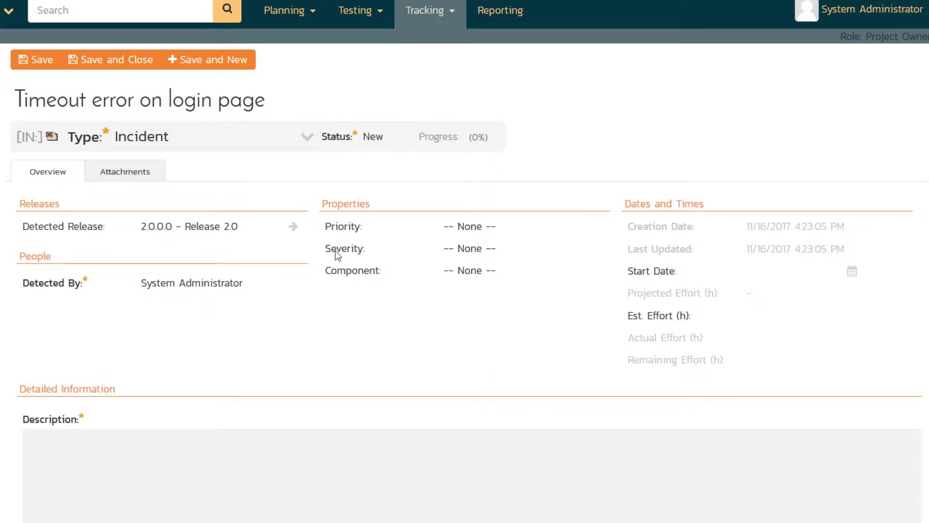
pyautogui.click(545, 227)
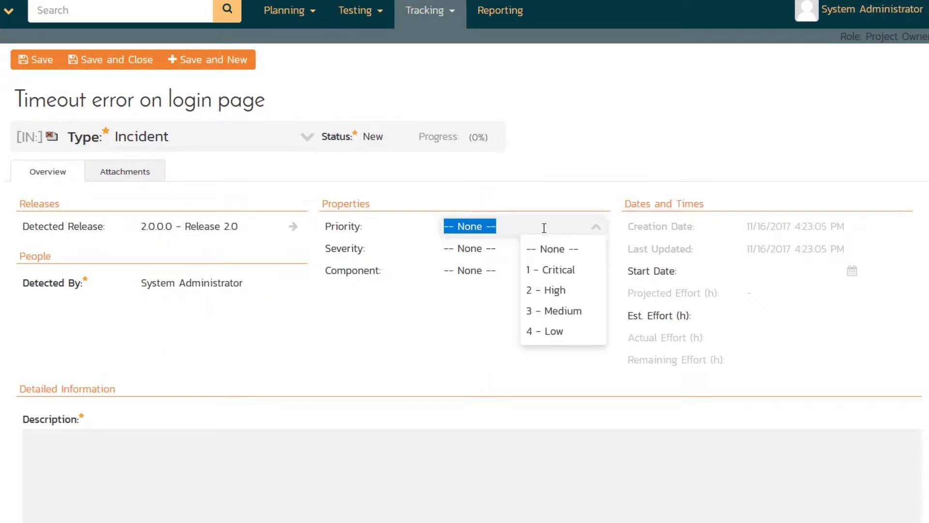
pyautogui.click(554, 290)
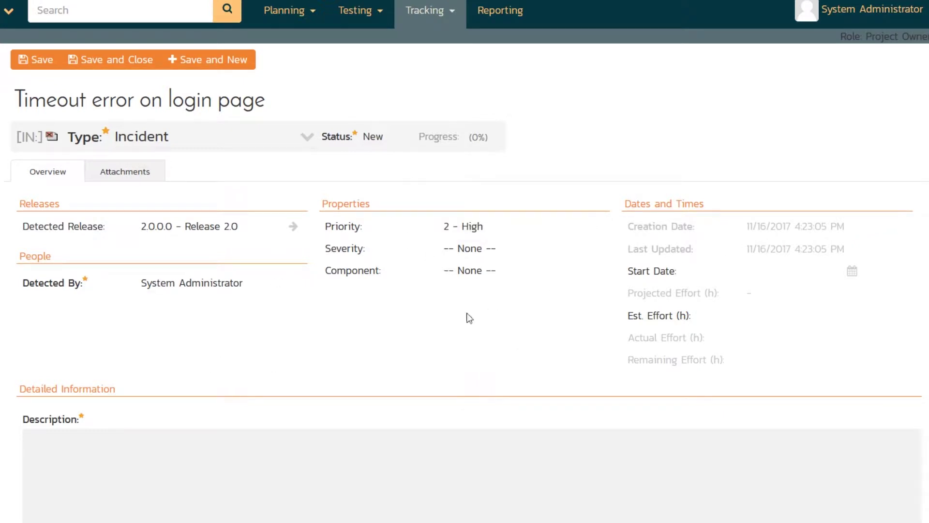
pyautogui.click(242, 468)
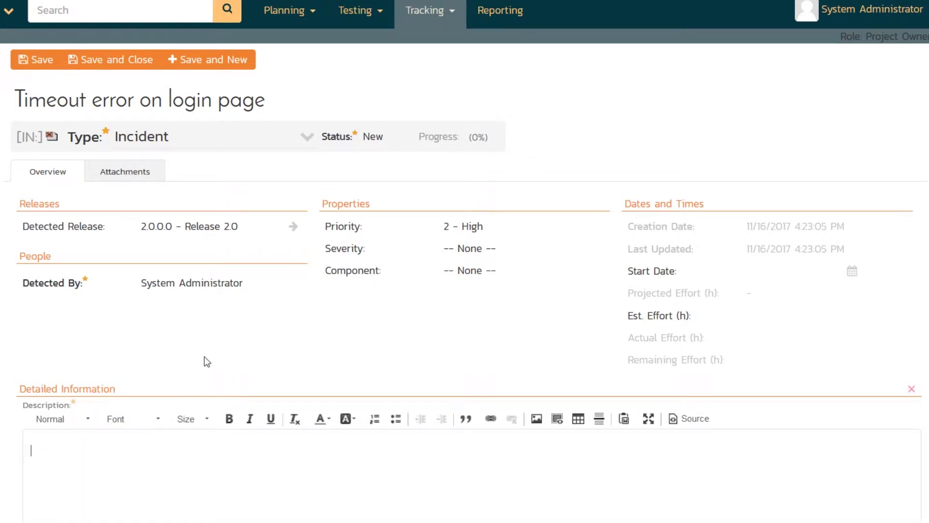
# - Write a description saying logging in as the test user gave a SQL timeout error
pyautogui.scroll(-3, 204, 356)
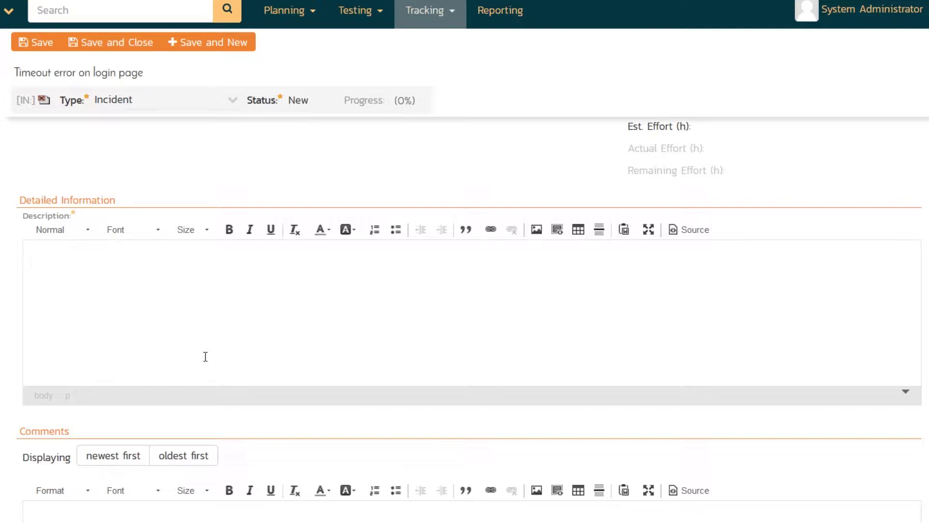
pyautogui.write('I w')
pyautogui.press('BackSpace')
pyautogui.write('logged in with user ')
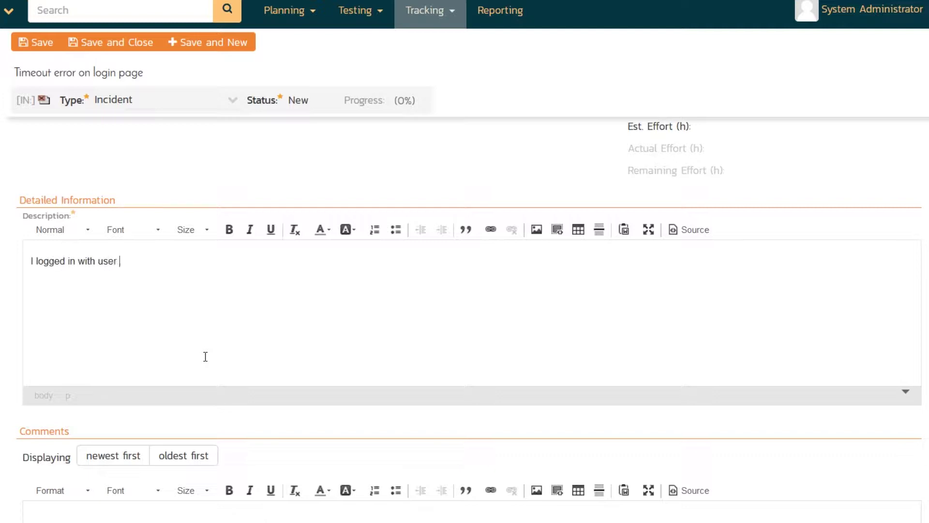
pyautogui.write('joesmith and the system gave b')
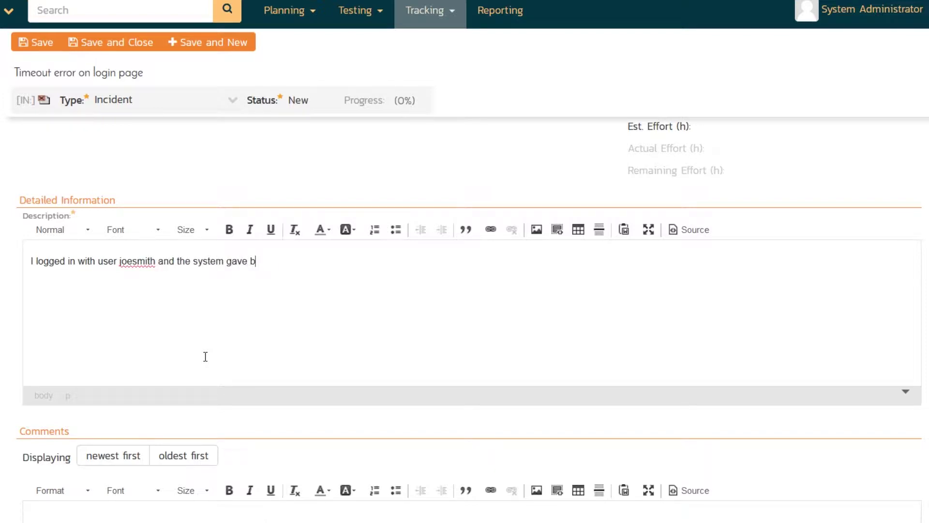
pyautogui.press('BackSpace')
pyautogui.write('me a SQL timeout error:')
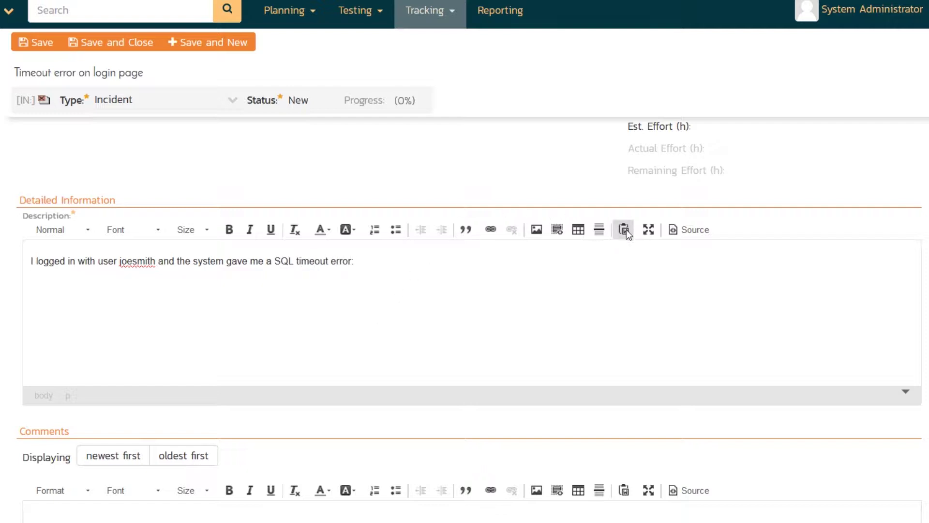
# - Insert a code snippet reading 'SQL Error 500, System Timeout.' into the description
pyautogui.click(560, 231)
pyautogui.click(255, 205)
pyautogui.write('SQL Error 500')
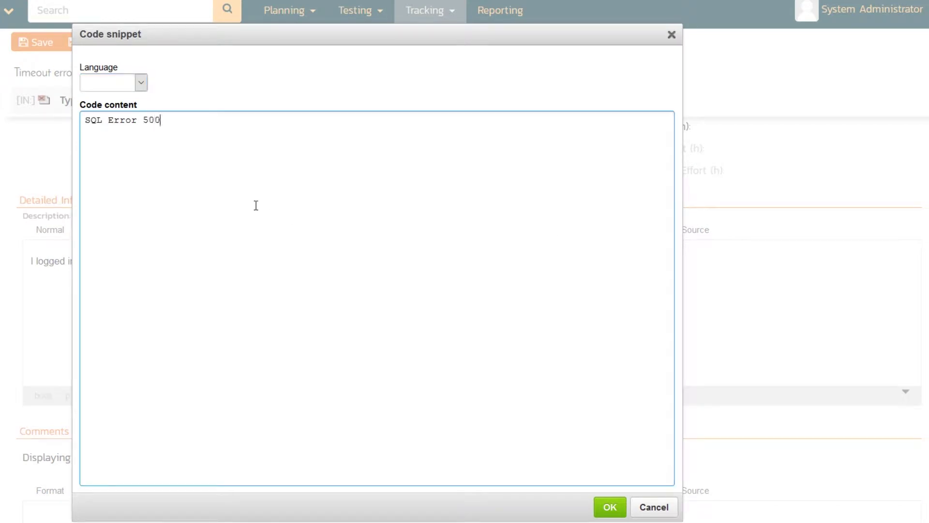
pyautogui.write(', System Timeout.')
pyautogui.click(609, 507)
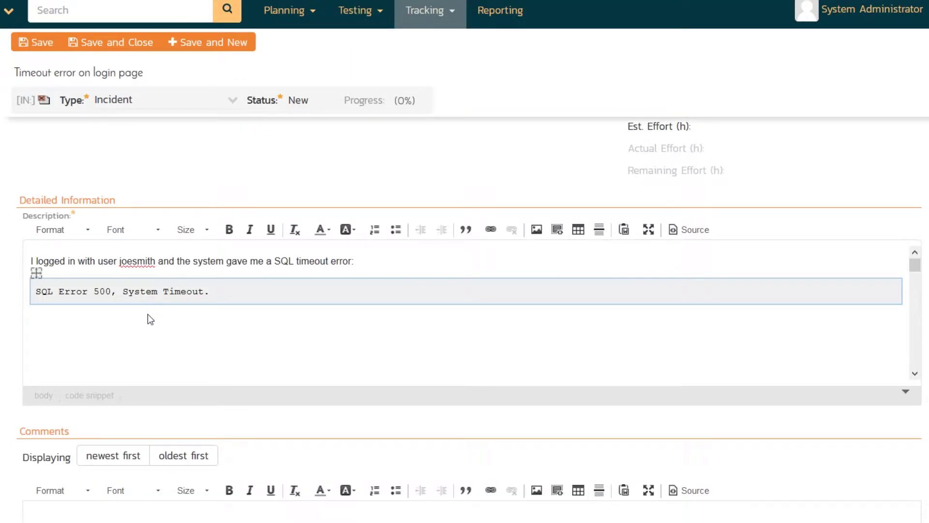
# - Add 'See this screenshot for more detail' below the code block and paste the screenshot
pyautogui.click(74, 339)
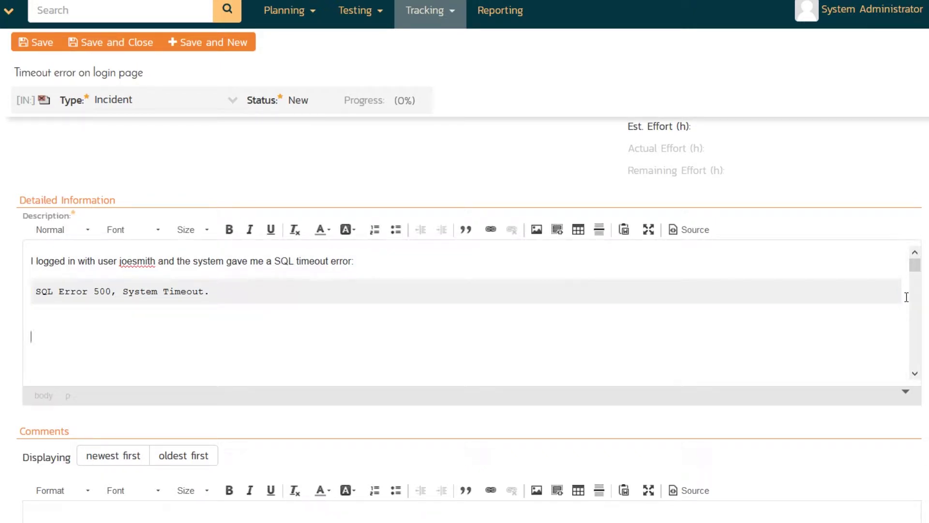
pyautogui.write('See this screenshot for more det')
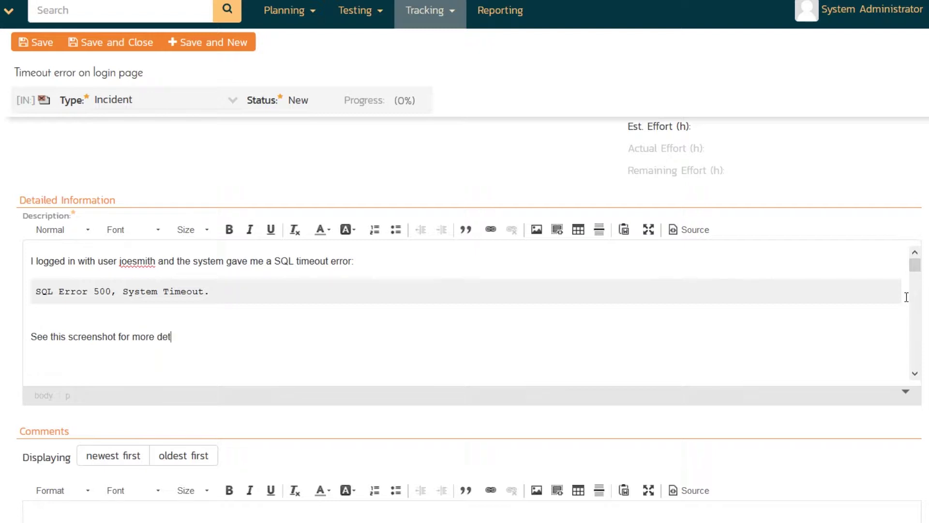
pyautogui.write('ail:')
pyautogui.hotkey('ctrl', 'v')
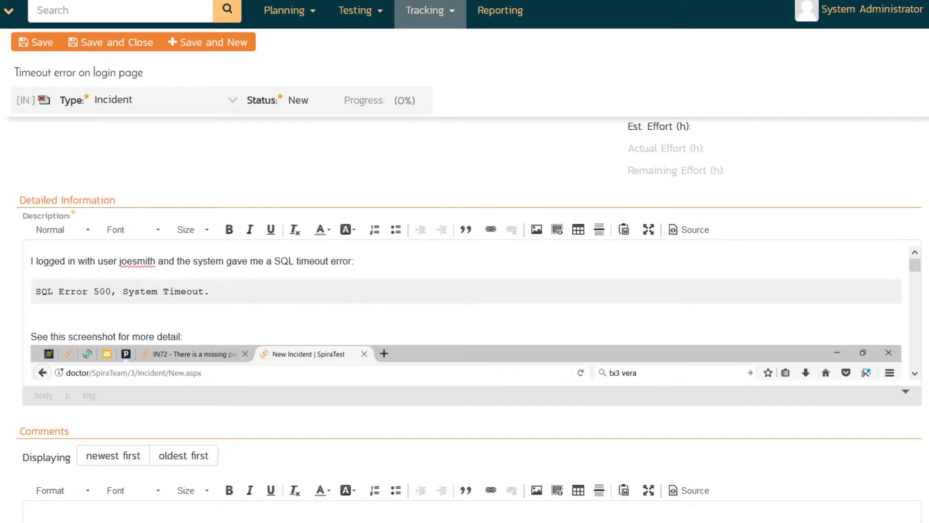
# - Save the new incident, creating IN:73
pyautogui.scroll(-4, 471, 356)
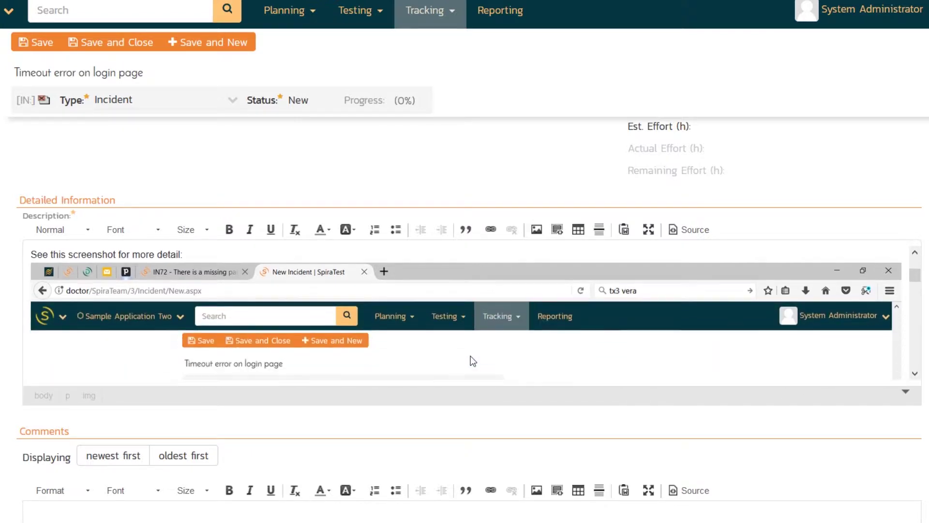
pyautogui.scroll(4, 460, 347)
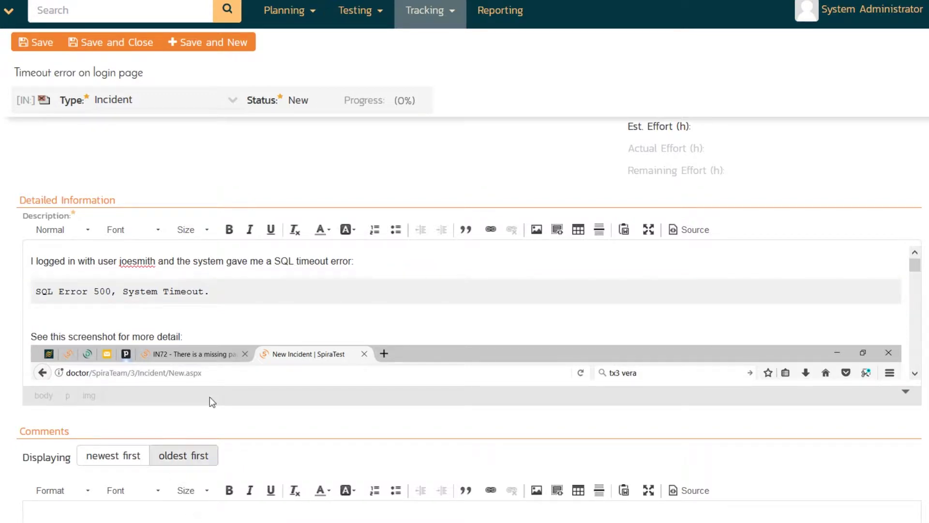
pyautogui.scroll(1, 225, 341)
pyautogui.scroll(4, 225, 341)
pyautogui.click(34, 60)
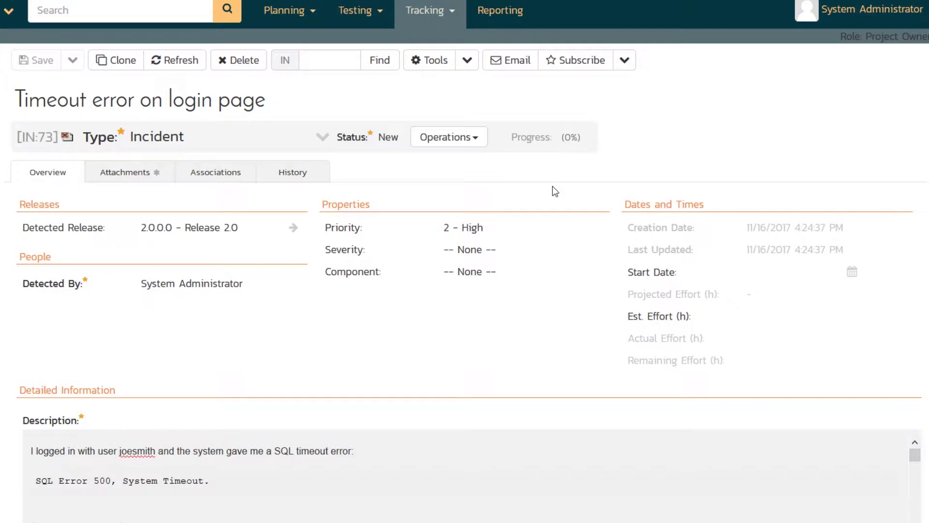
# - Move the timeout incident to Assigned through its workflow operations
pyautogui.moveTo(436, 19)
pyautogui.click(431, 39)
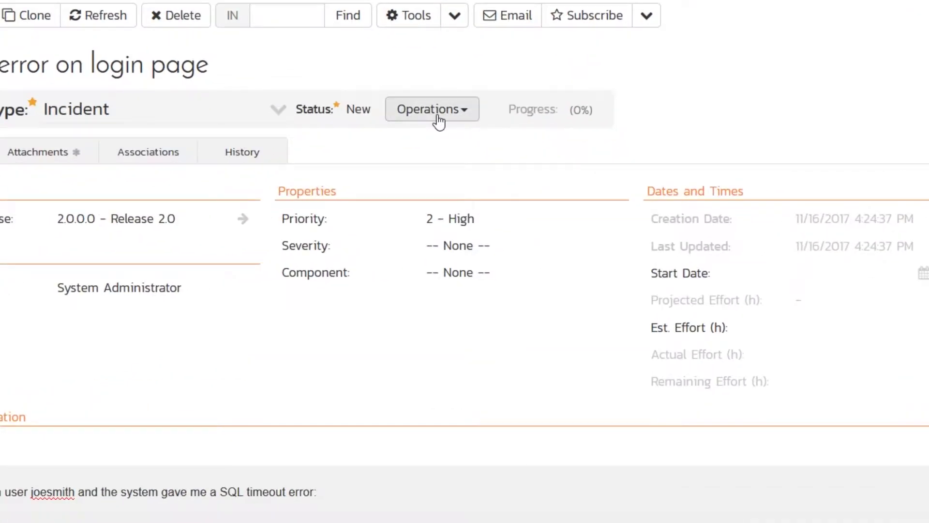
pyautogui.click(520, 164)
pyautogui.click(448, 145)
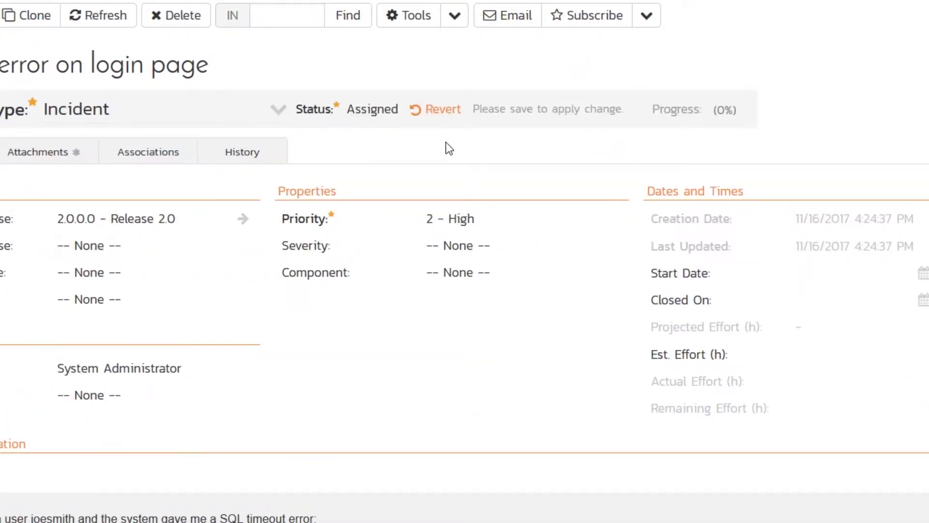
# - Set owner to the developer, resolved release 2.0.0.0 - Release 2.0, severity 1 - Critical
pyautogui.click(97, 395)
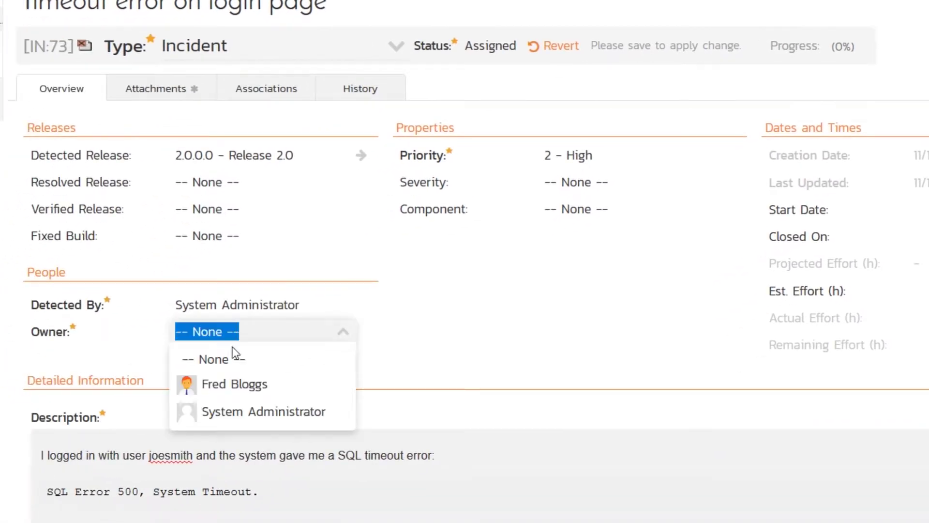
pyautogui.click(119, 449)
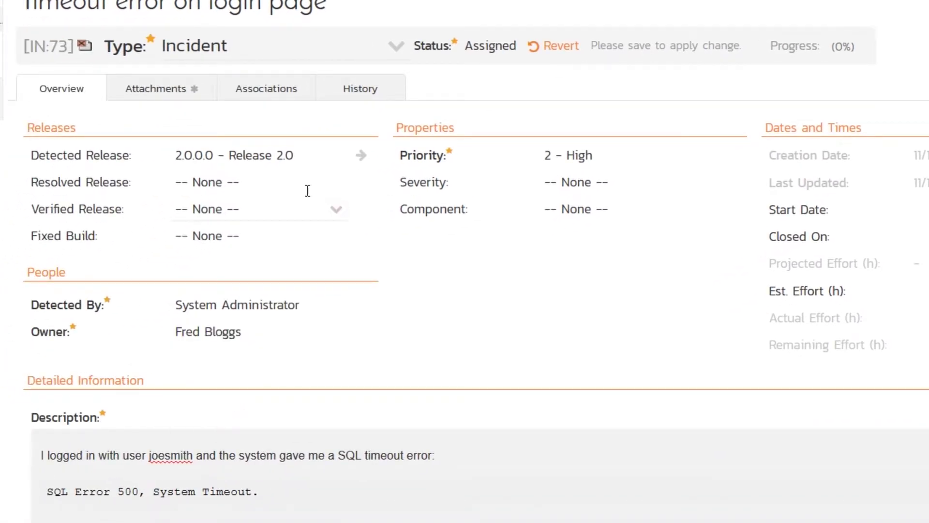
pyautogui.click(312, 183)
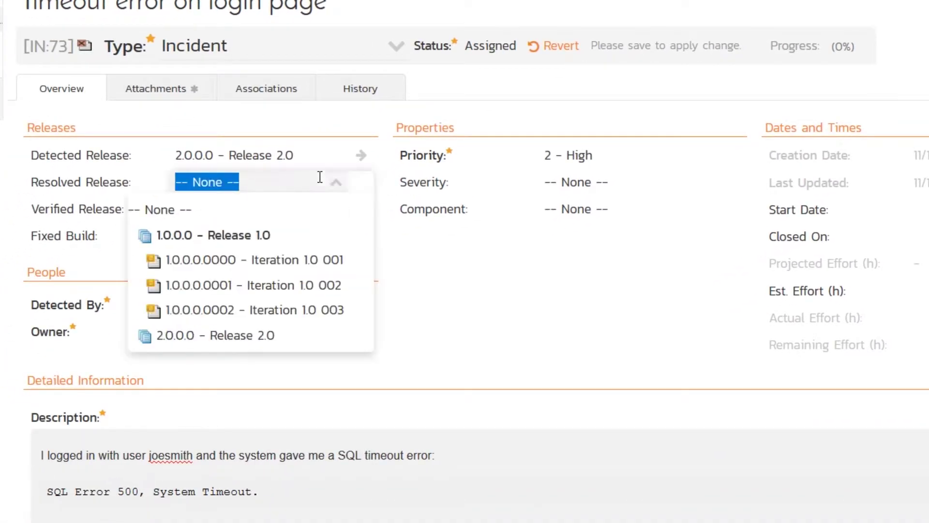
pyautogui.click(208, 334)
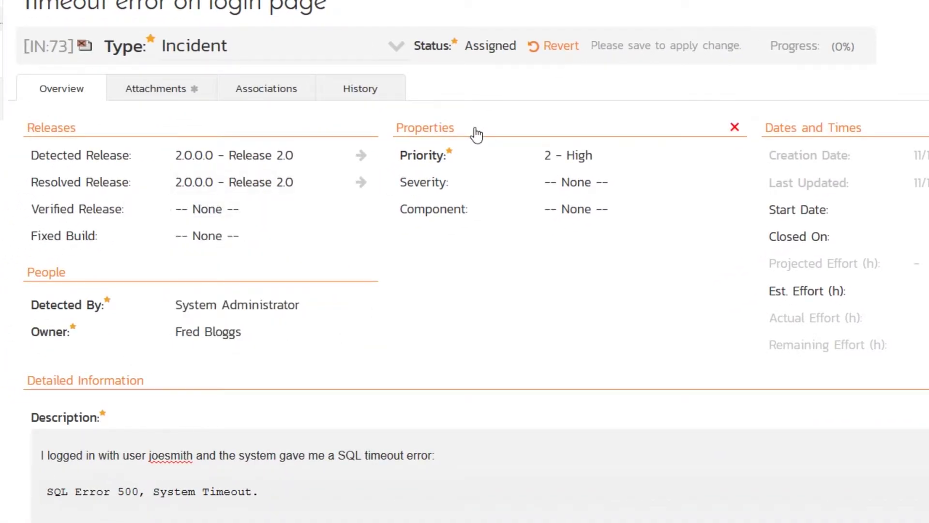
pyautogui.click(618, 183)
pyautogui.click(659, 237)
# - Comment to the developer 'this is really important, we need a fix ASAP!' and save IN:73
pyautogui.scroll(-8, 195, 426)
pyautogui.click(200, 413)
pyautogui.write('Hi Jo')
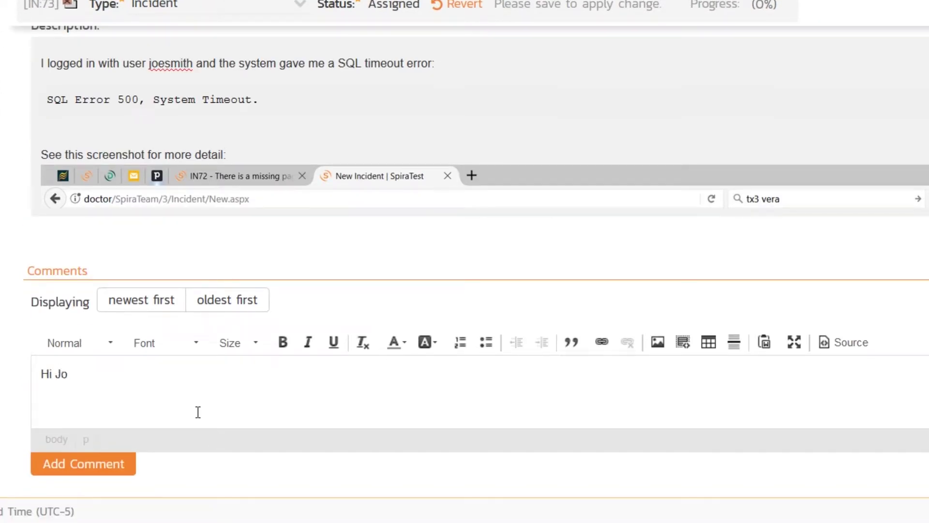
pyautogui.press('BackSpace')
pyautogui.write('Fre,d')
pyautogui.press('BackSpace')
pyautogui.press('BackSpace')
pyautogui.write('d, thi sis')
pyautogui.press('BackSpace')
pyautogui.press('BackSpace')
pyautogui.press('BackSpace')
pyautogui.press('BackSpace')
pyautogui.press('BackSpace')
pyautogui.write('s is re')
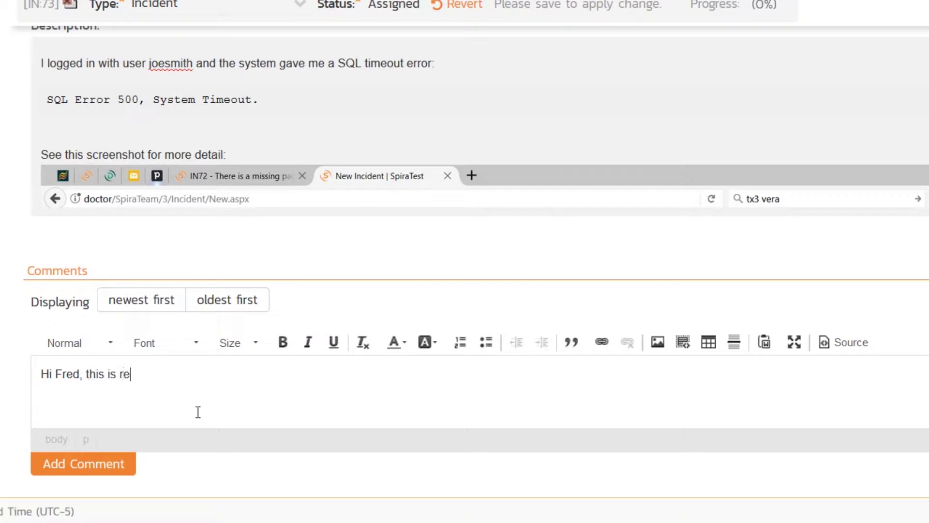
pyautogui.write('ally important, we need a ')
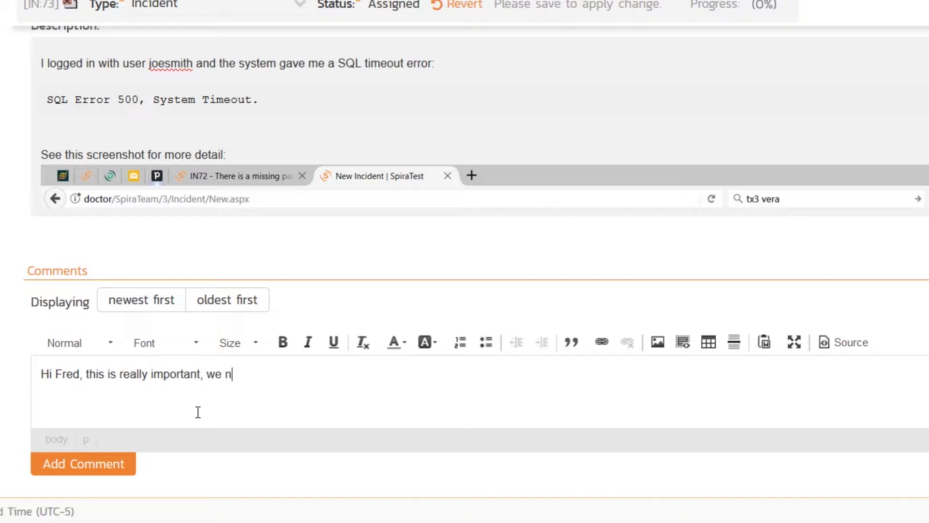
pyautogui.write('fix ASAP!')
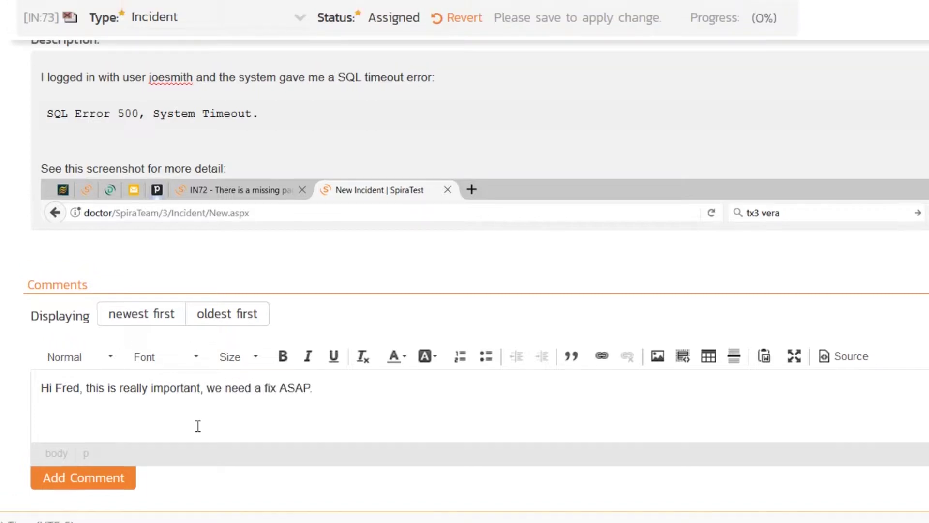
pyautogui.scroll(10, 193, 103)
pyautogui.click(46, 87)
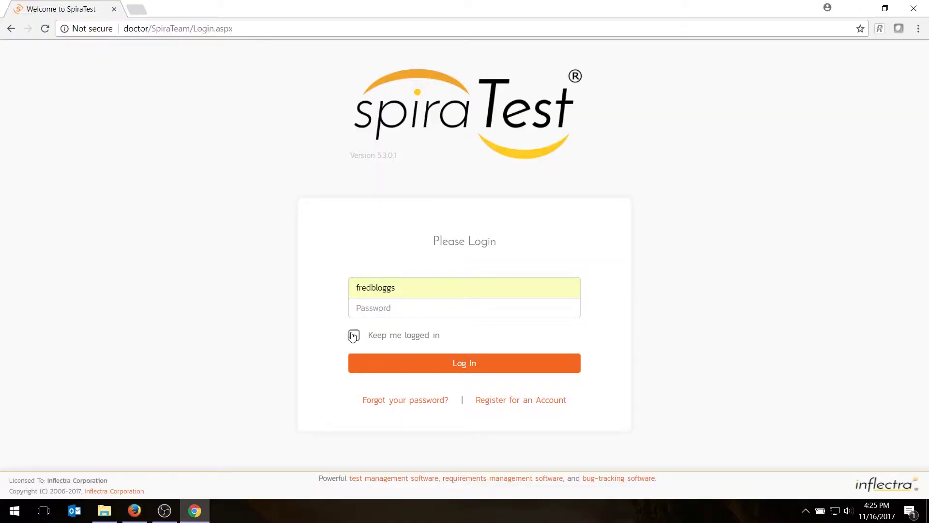
# - Sign in as the developer and save the incident with type changed to Bug
pyautogui.click(355, 335)
pyautogui.click(467, 363)
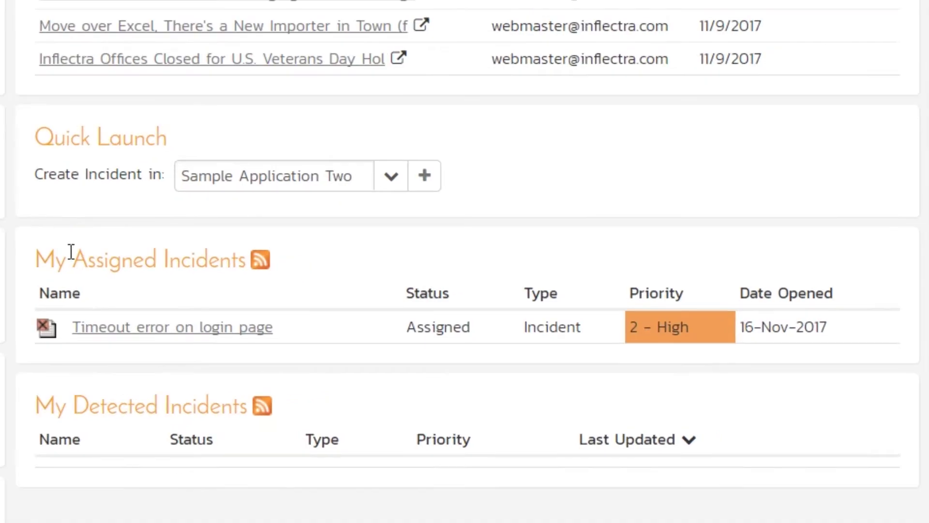
pyautogui.moveTo(517, 380)
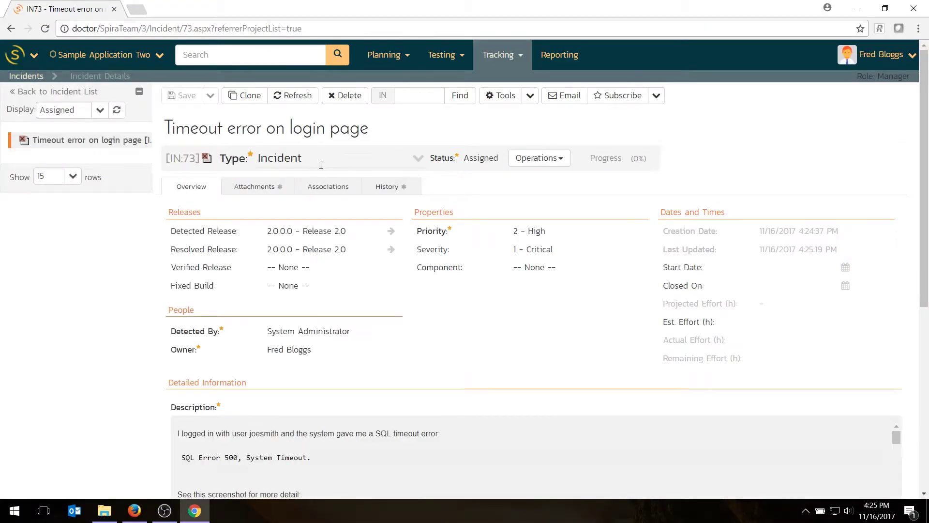
pyautogui.click(321, 163)
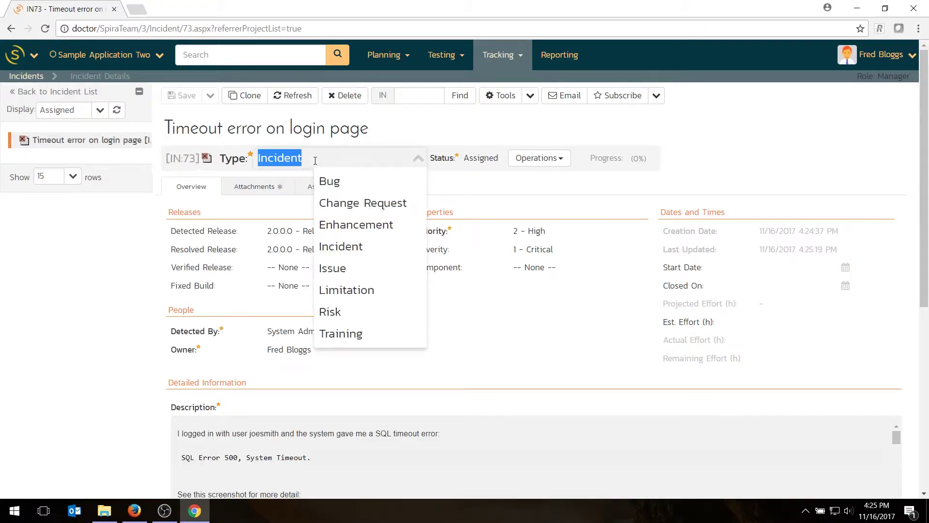
pyautogui.click(357, 187)
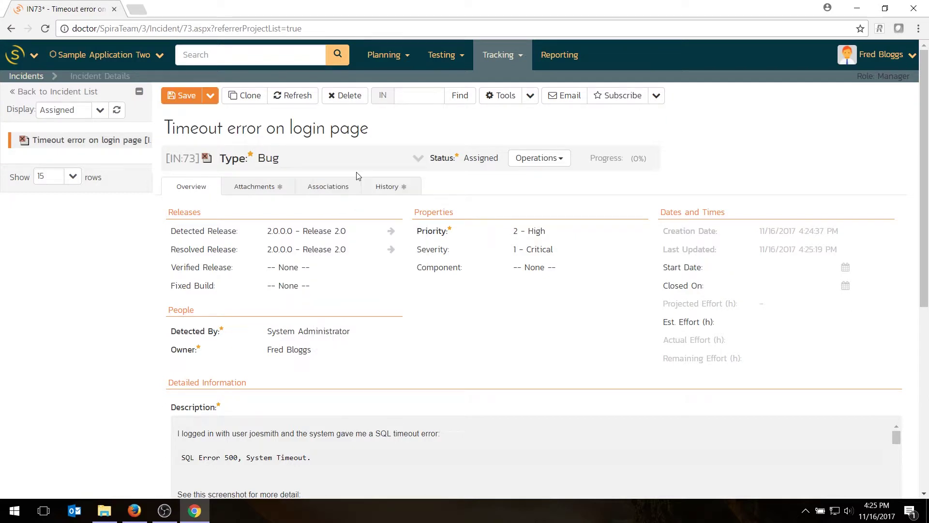
pyautogui.click(181, 95)
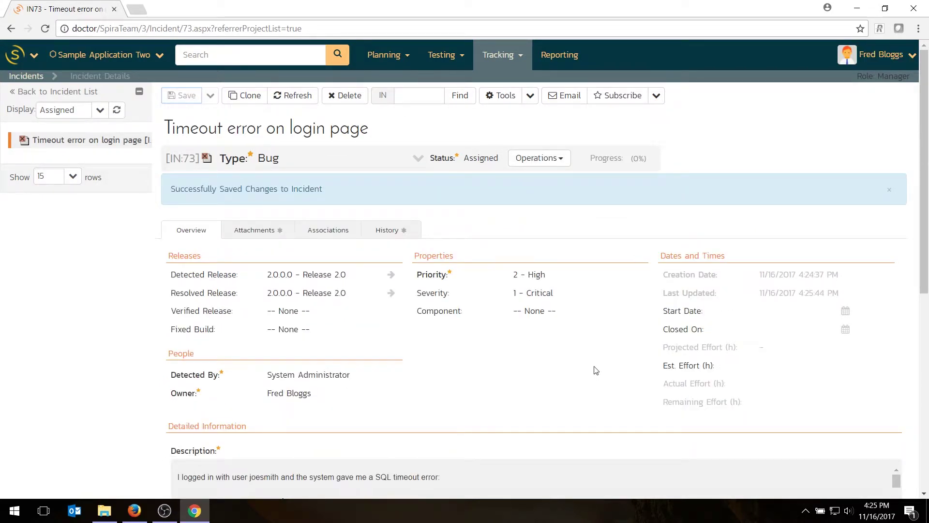
# - Resolve the incident with a comment about fixing the DB connection string, and save
pyautogui.click(540, 158)
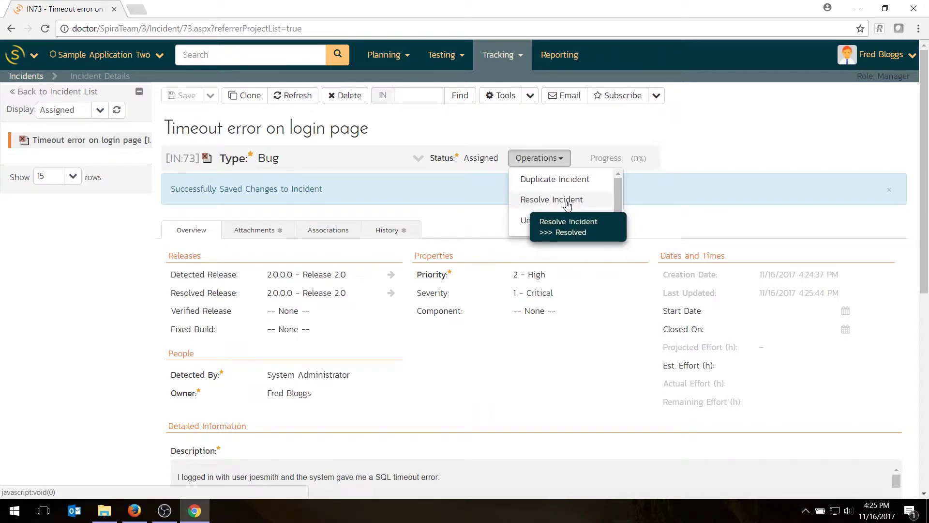
pyautogui.click(528, 200)
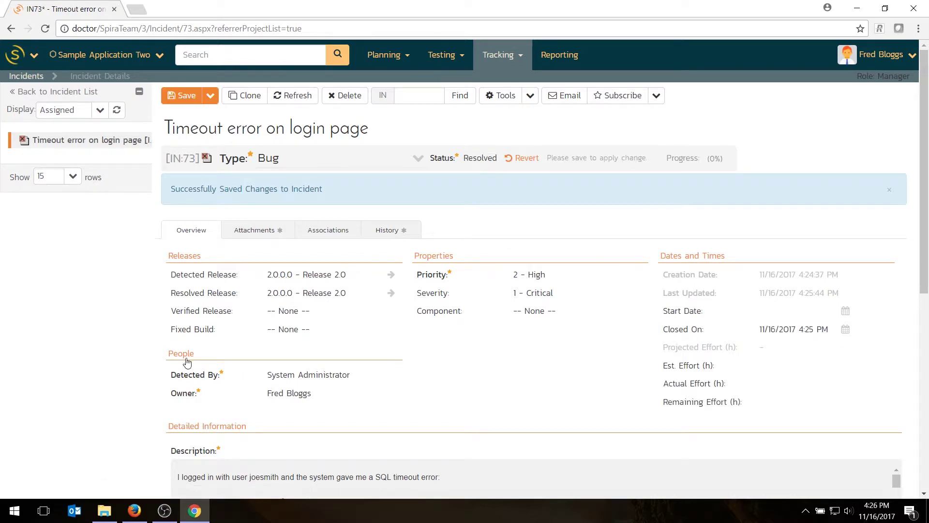
pyautogui.scroll(-3, 203, 363)
pyautogui.scroll(-3, 311, 446)
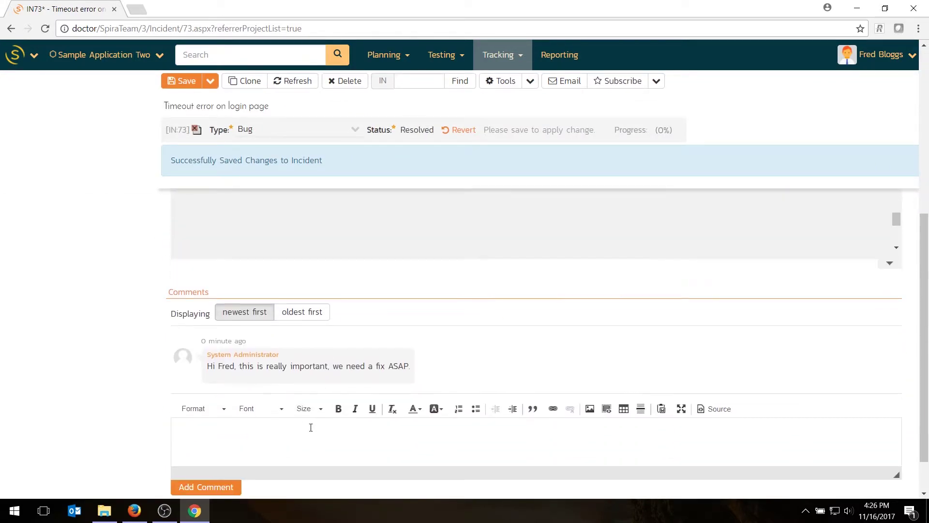
pyautogui.click(299, 436)
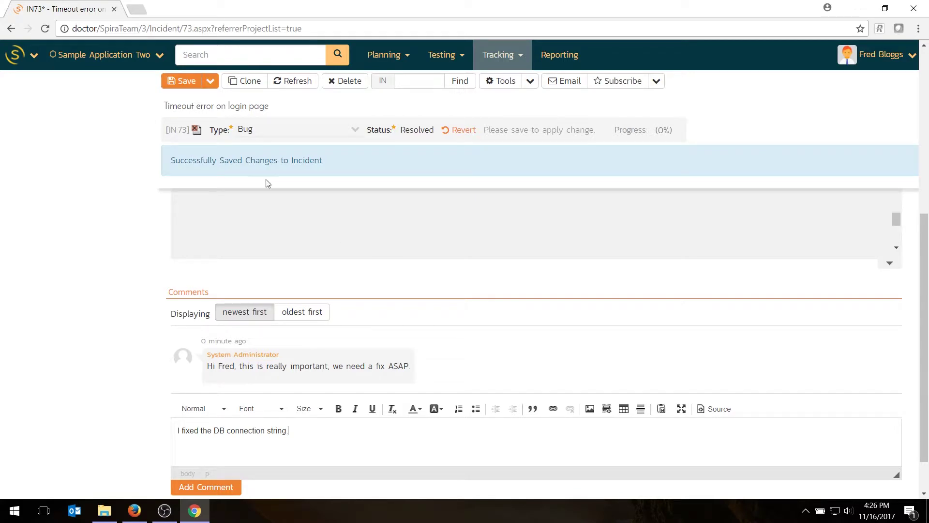
pyautogui.click(175, 81)
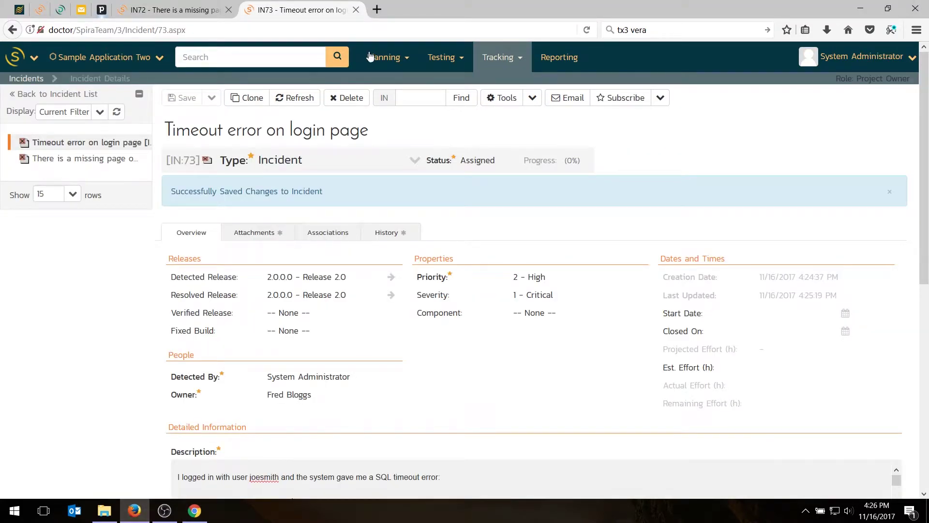
# - Refresh IN:73 to see it as a resolved Bug and view its 7 history changes
pyautogui.click(292, 97)
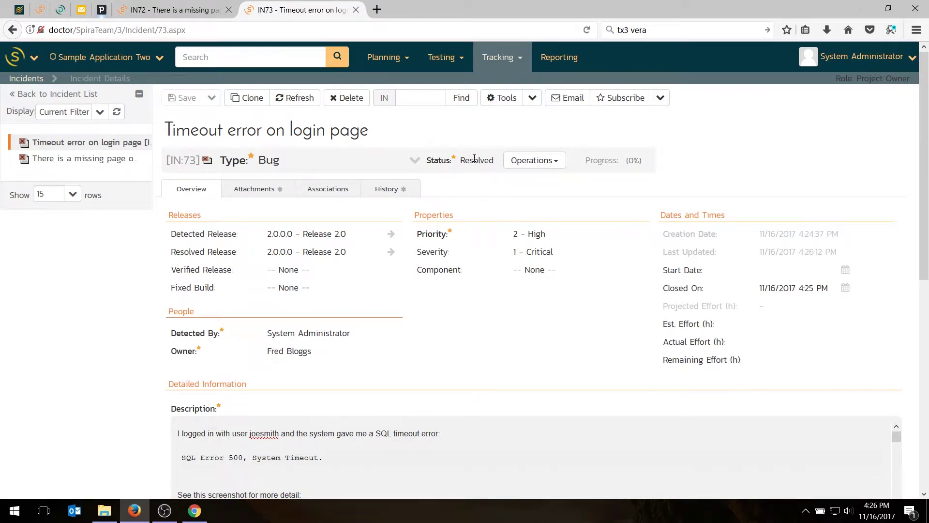
pyautogui.click(390, 189)
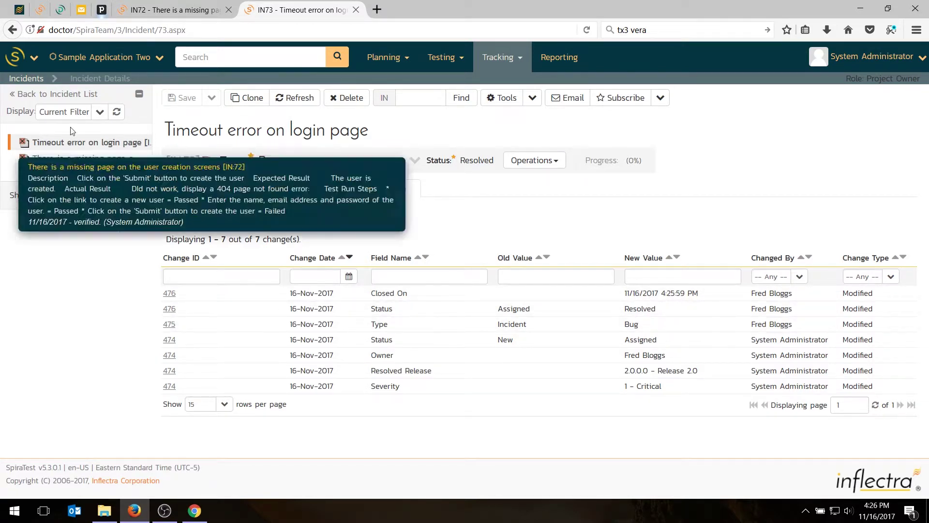
# - Return to the Overview and choose Close Incident from the workflow operations
pyautogui.click(192, 191)
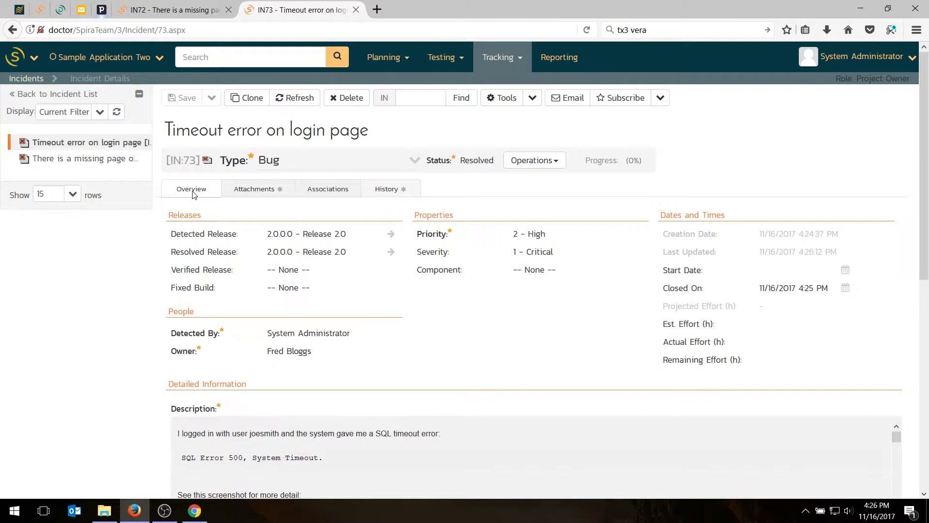
pyautogui.click(547, 166)
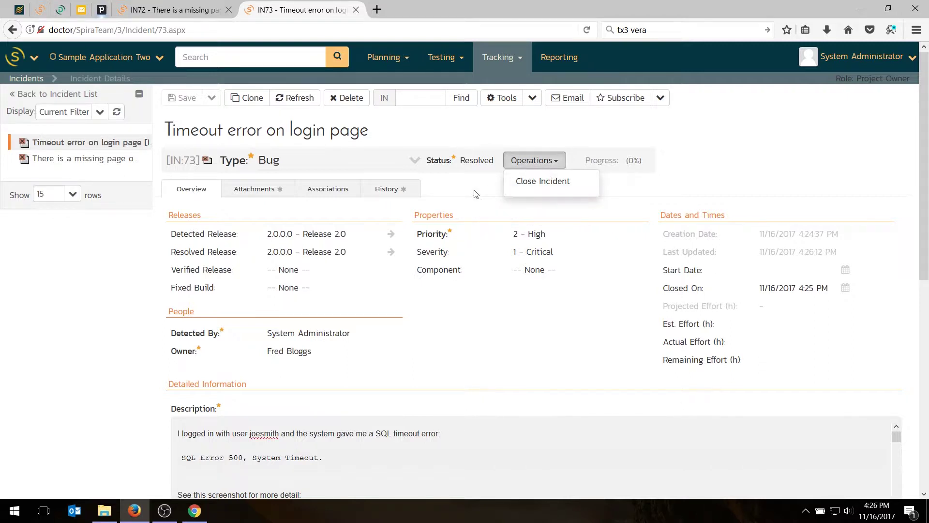
pyautogui.click(469, 132)
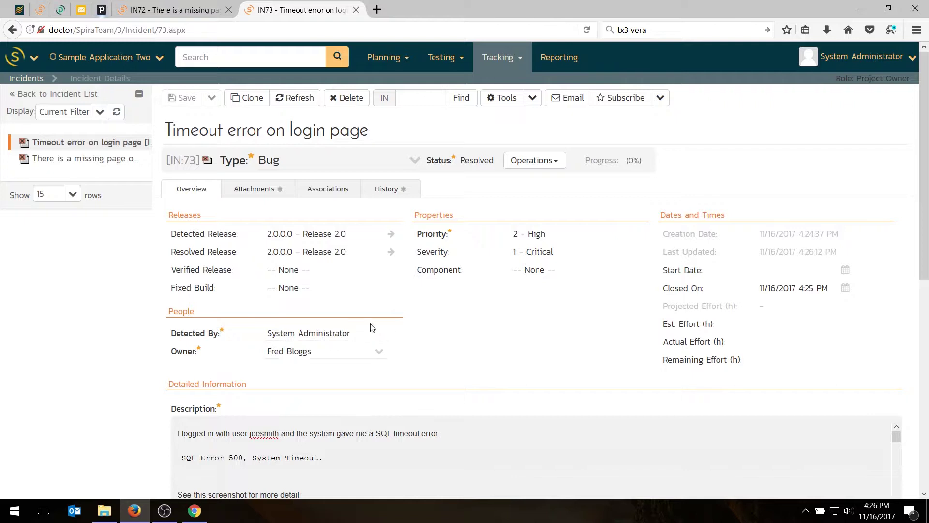
pyautogui.click(557, 160)
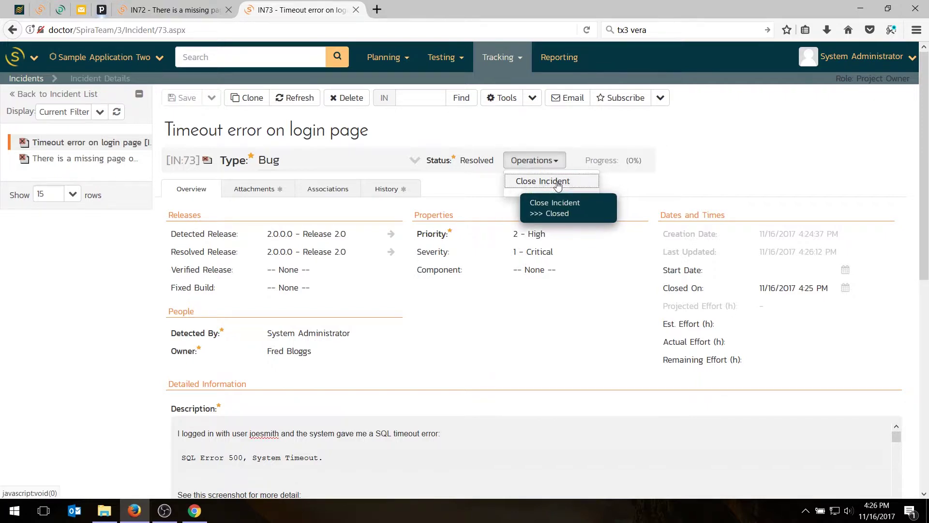
pyautogui.click(556, 184)
# - Add a 'verified in' comment and save IN:73 as Closed
pyautogui.scroll(-10, 335, 320)
pyautogui.click(232, 429)
pyautogui.write('verified in v2.0')
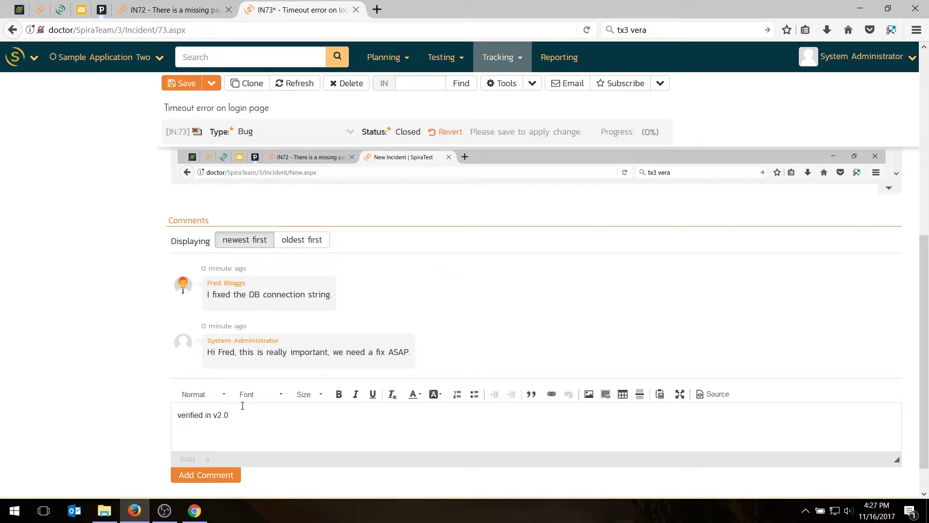
pyautogui.scroll(10, 243, 406)
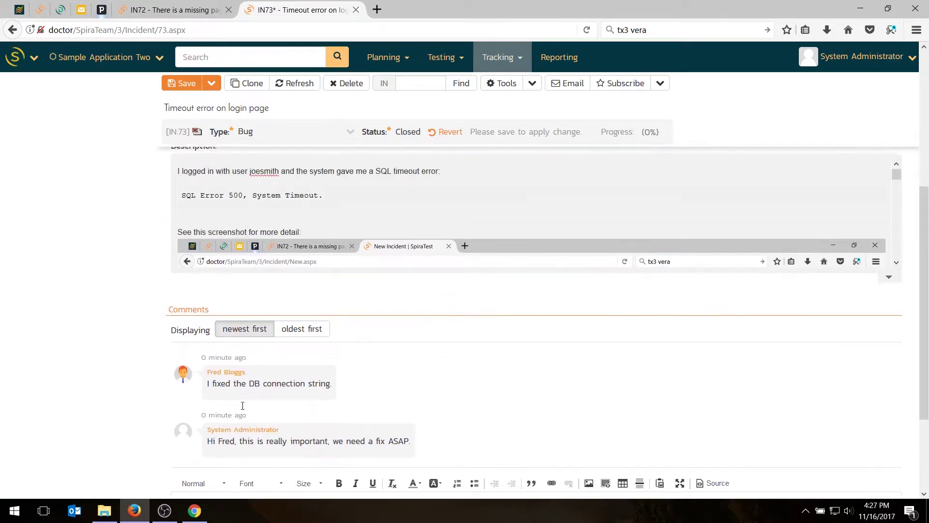
pyautogui.click(178, 99)
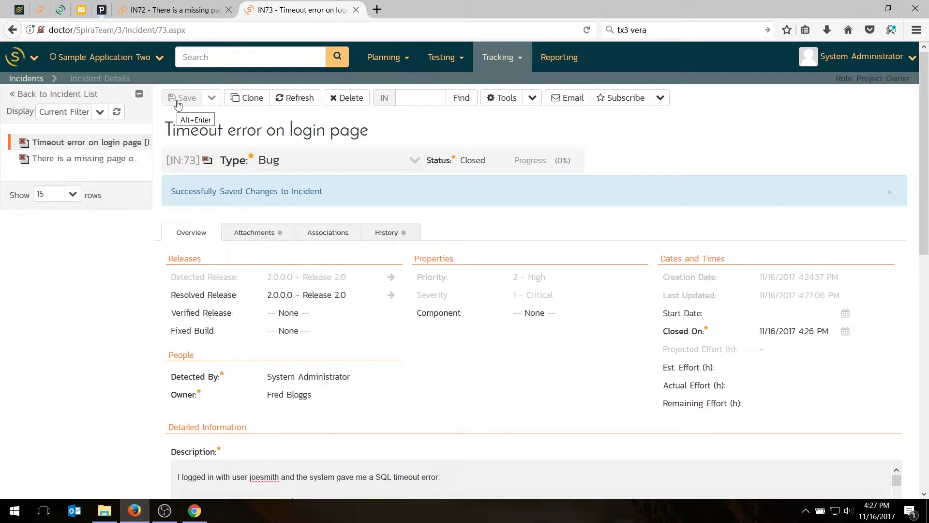
# - Preview the Incident Cumulative Count graph, then chart Incident Count by Status for 10/1–11/1
pyautogui.click(21, 78)
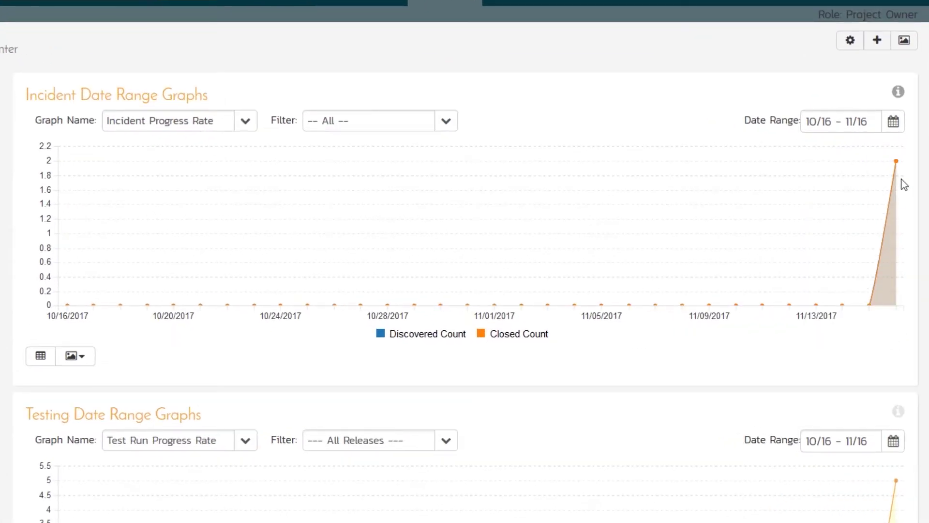
pyautogui.click(245, 122)
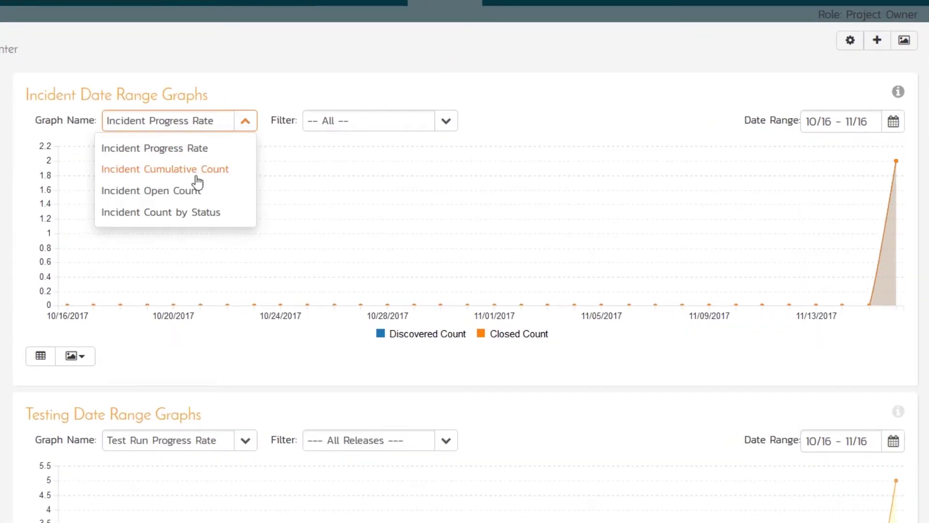
pyautogui.click(196, 181)
pyautogui.click(237, 122)
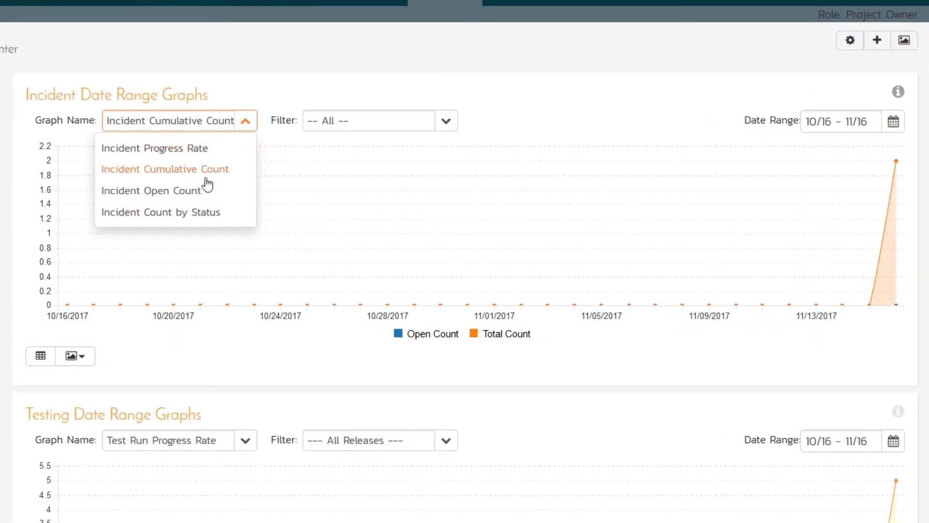
pyautogui.click(182, 214)
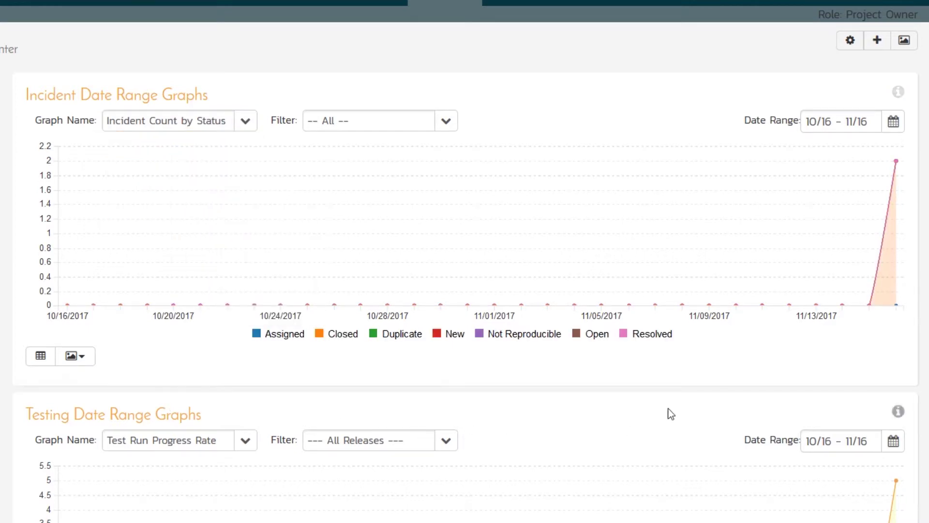
pyautogui.scroll(-9, 566, 378)
pyautogui.scroll(9, 566, 377)
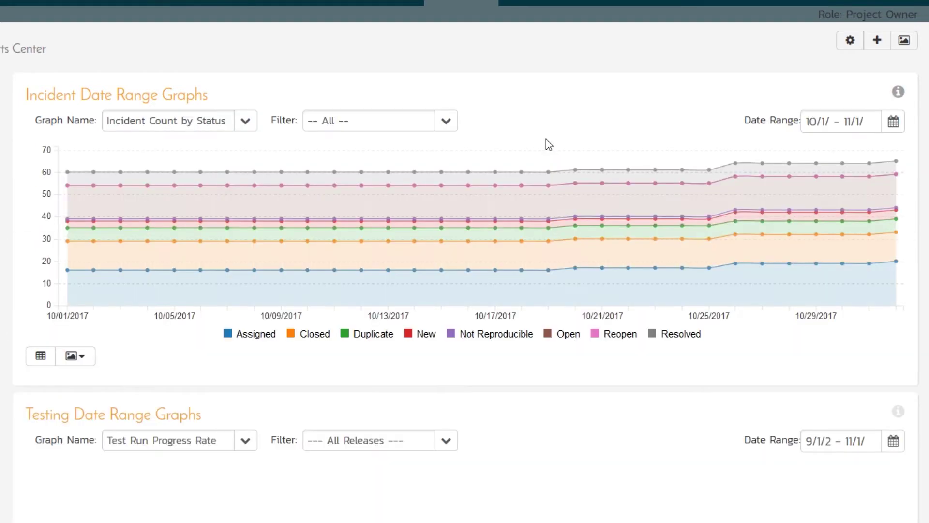
# - Compare Incident Progress Rate and Incident Open Count, then return to Incident Count by Status
pyautogui.scroll(-3, 516, 234)
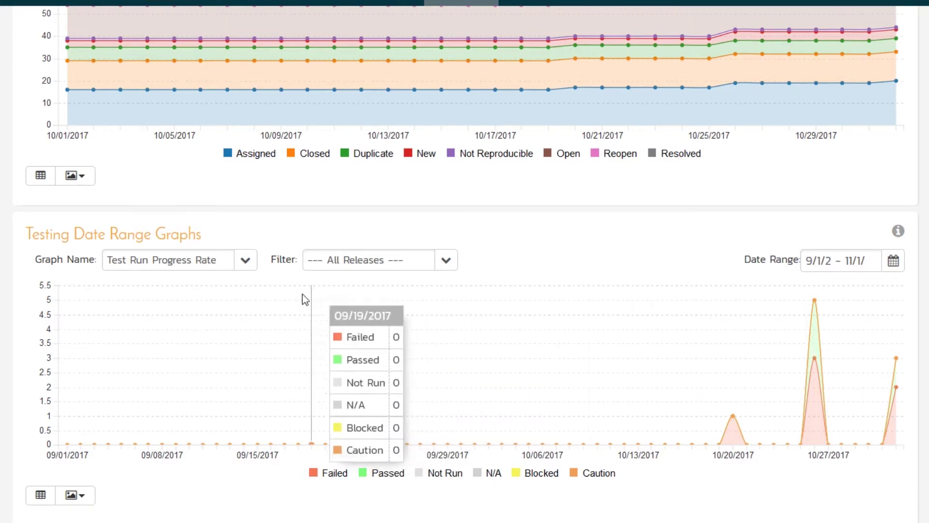
pyautogui.scroll(3, 249, 260)
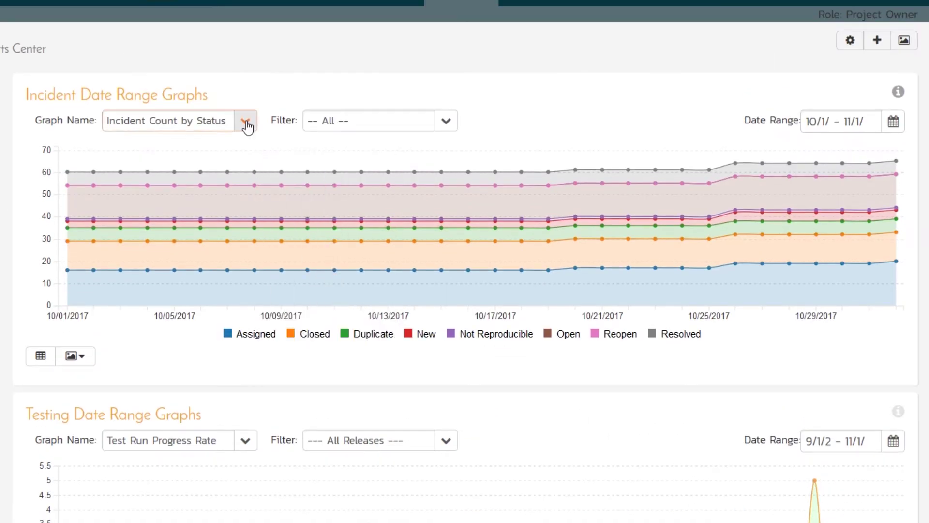
pyautogui.click(245, 123)
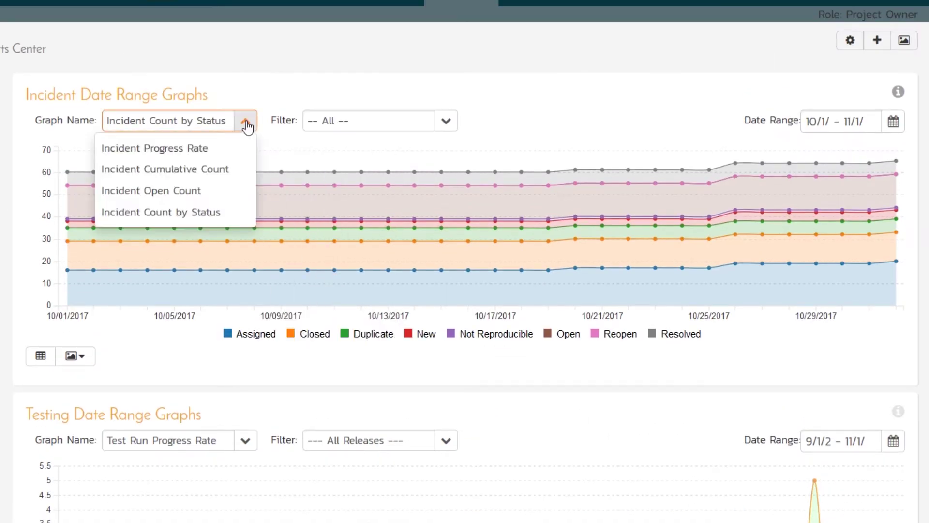
pyautogui.click(200, 151)
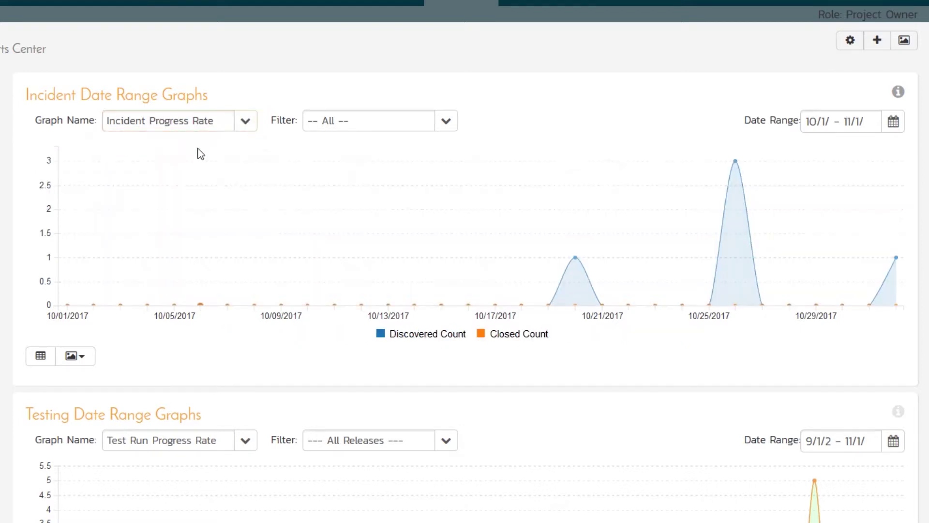
pyautogui.click(244, 127)
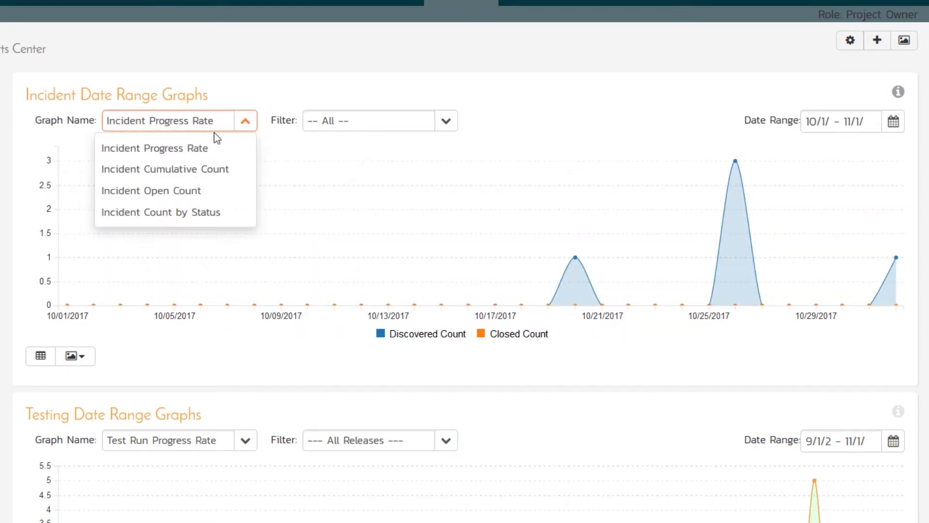
pyautogui.click(149, 189)
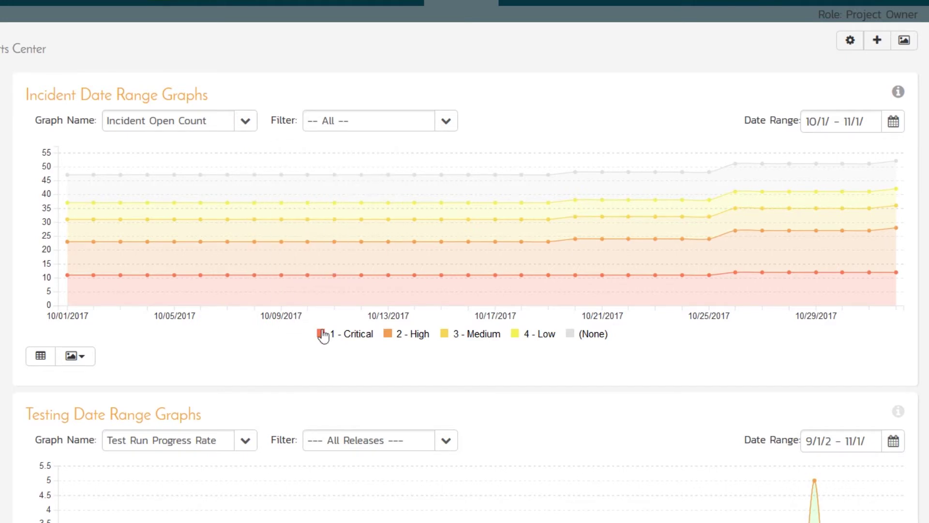
pyautogui.click(217, 127)
pyautogui.click(183, 213)
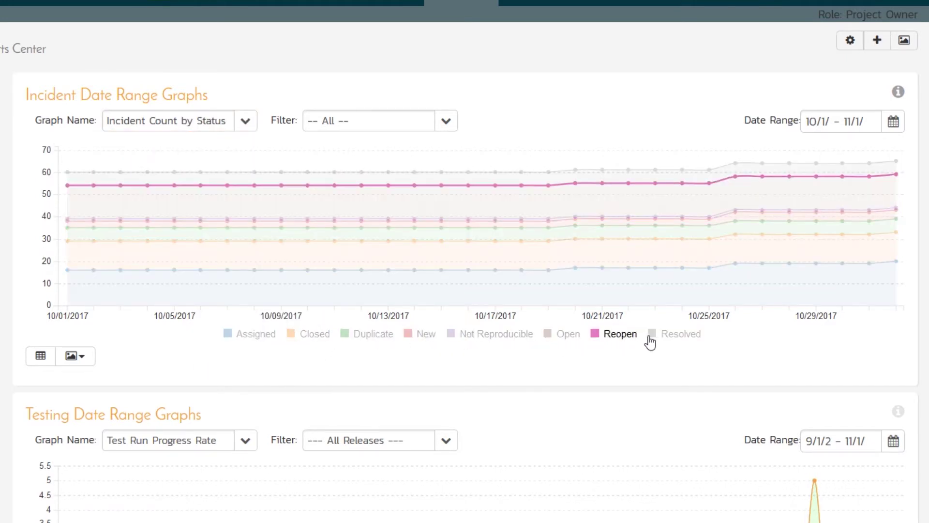
# - Filter the Incident Count by Status graph to Bug and check its data table
pyautogui.click(444, 122)
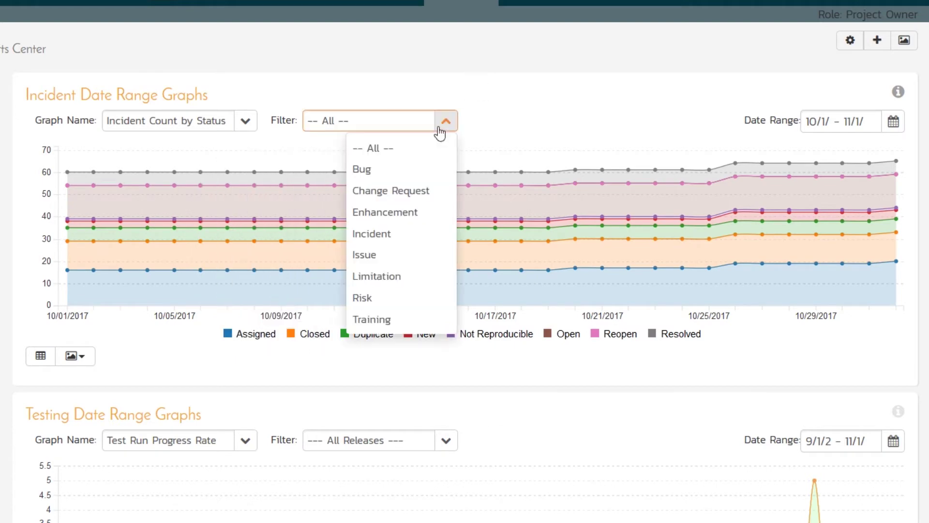
pyautogui.click(361, 171)
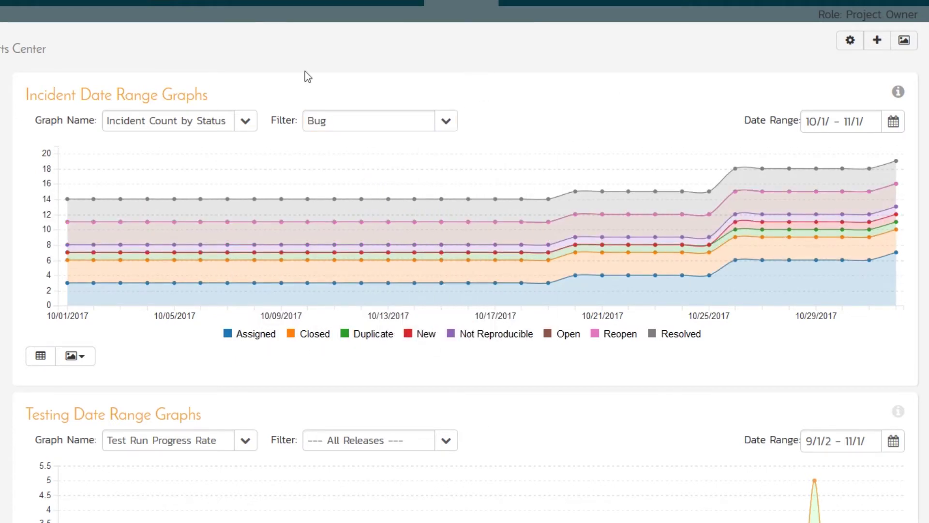
pyautogui.click(41, 357)
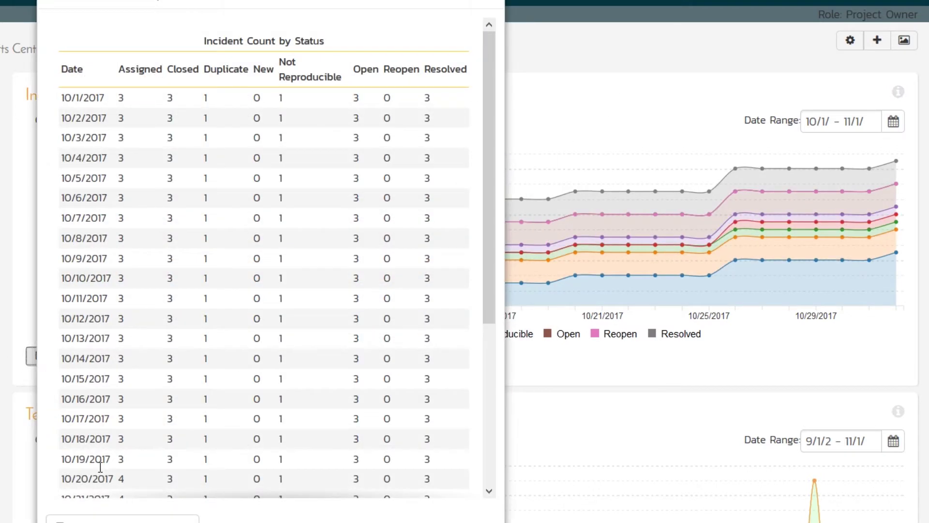
pyautogui.click(287, 266)
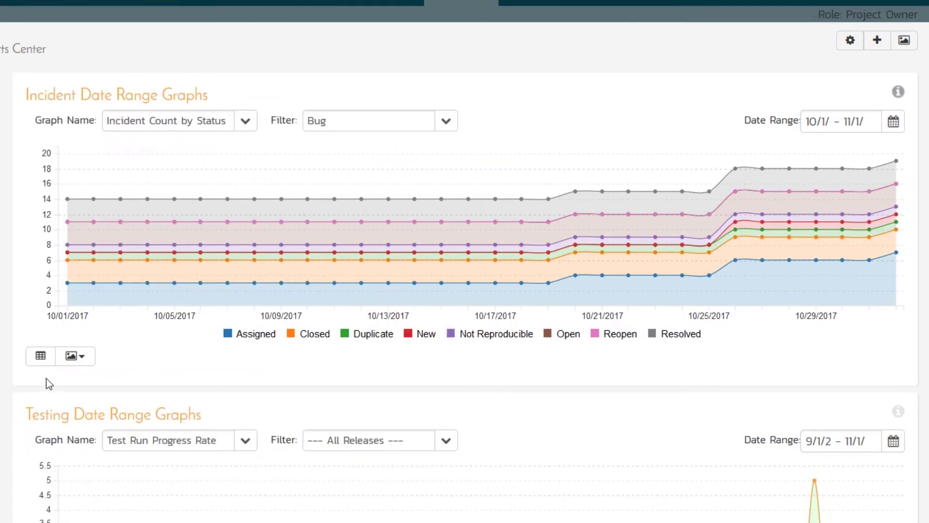
pyautogui.scroll(-15, 236, 268)
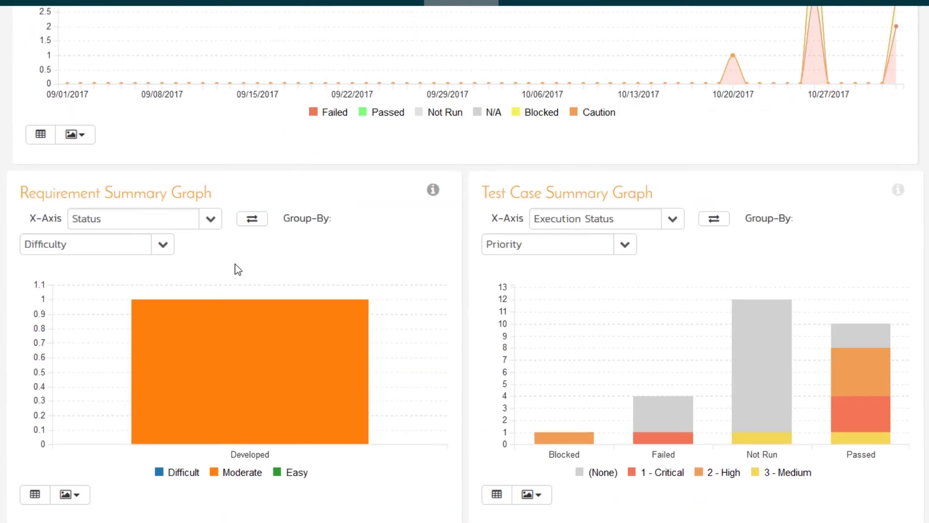
pyautogui.scroll(-3, 236, 267)
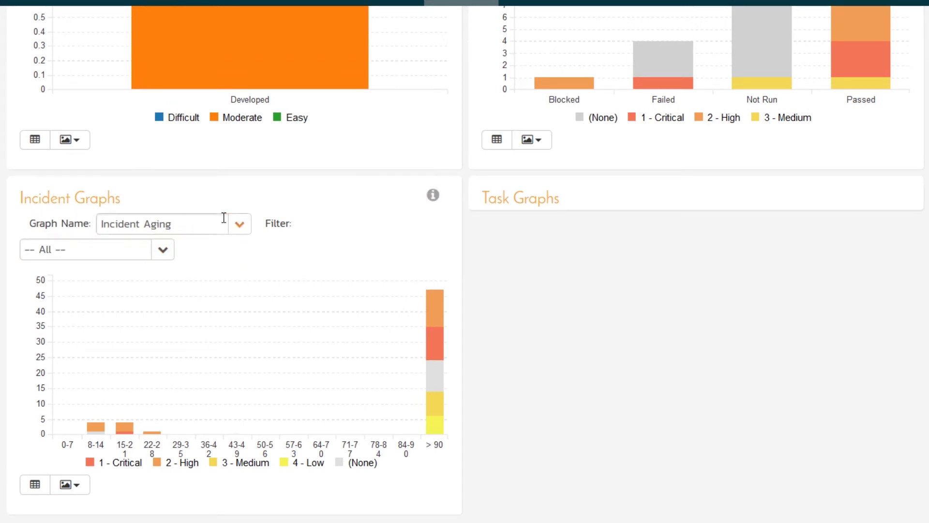
pyautogui.click(239, 223)
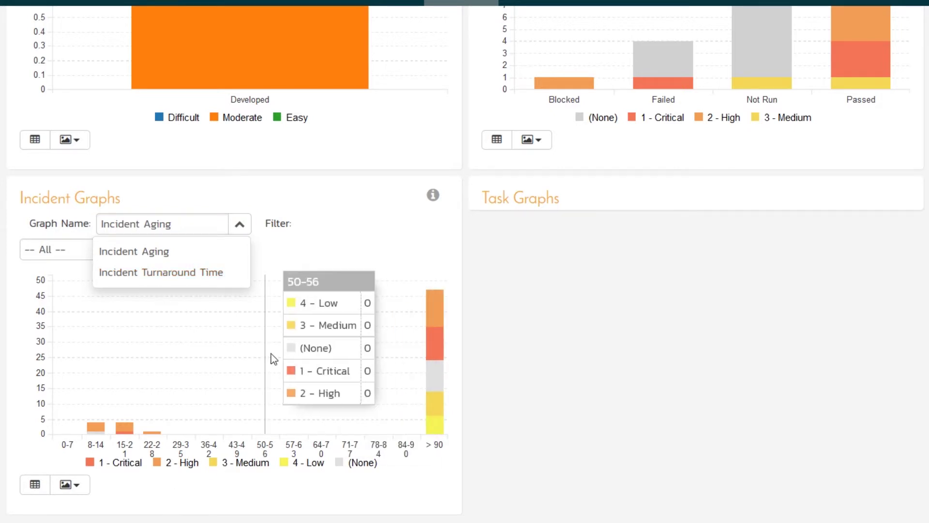
pyautogui.click(187, 280)
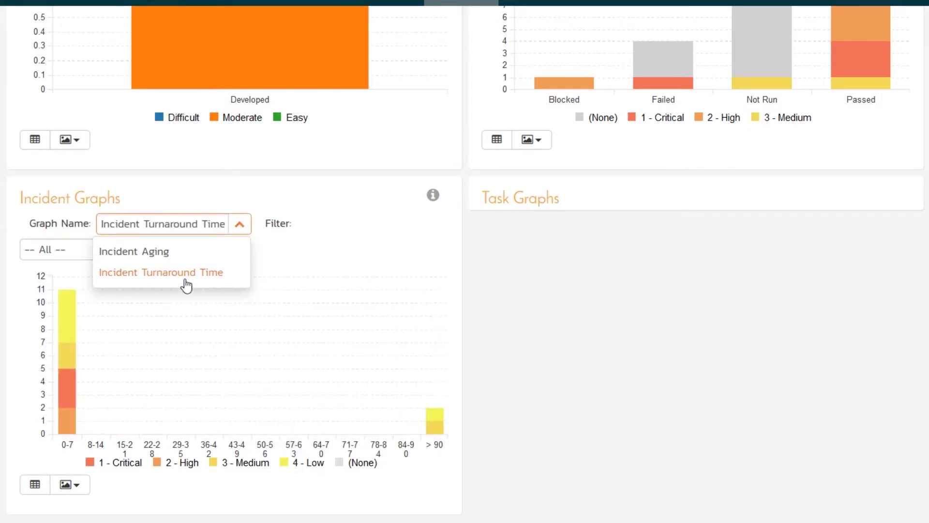
pyautogui.click(162, 257)
pyautogui.click(29, 248)
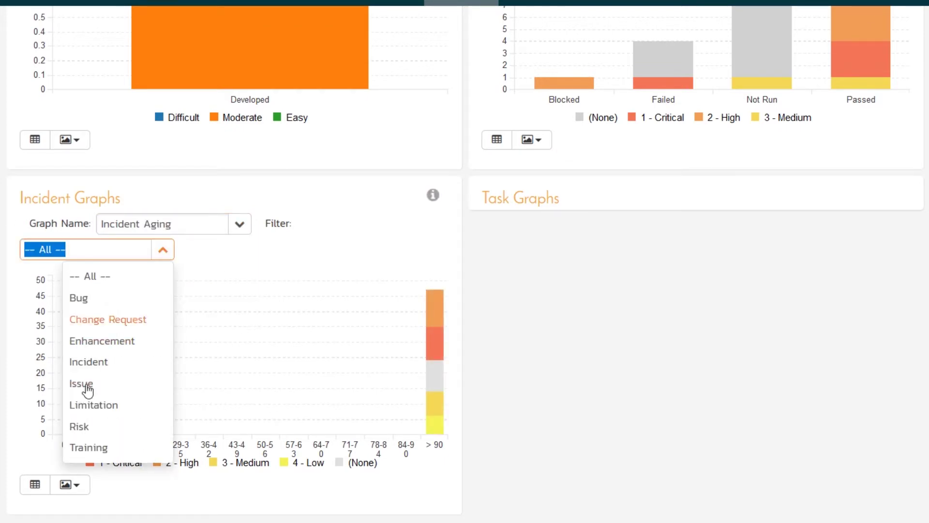
pyautogui.press('Escape')
pyautogui.scroll(15, 73, 203)
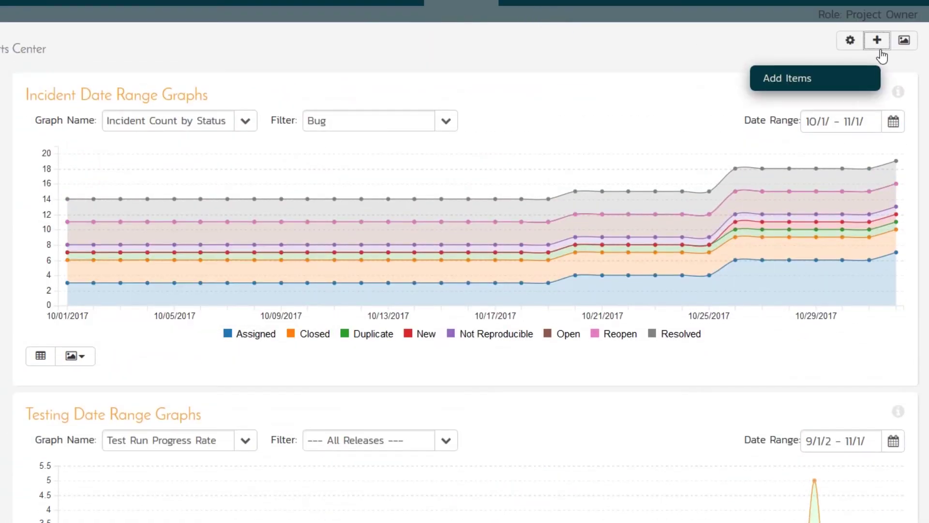
# - Add the Incident Summary Graph from Available Widgets, placed on the Right Side of the Reports Center
pyautogui.click(877, 41)
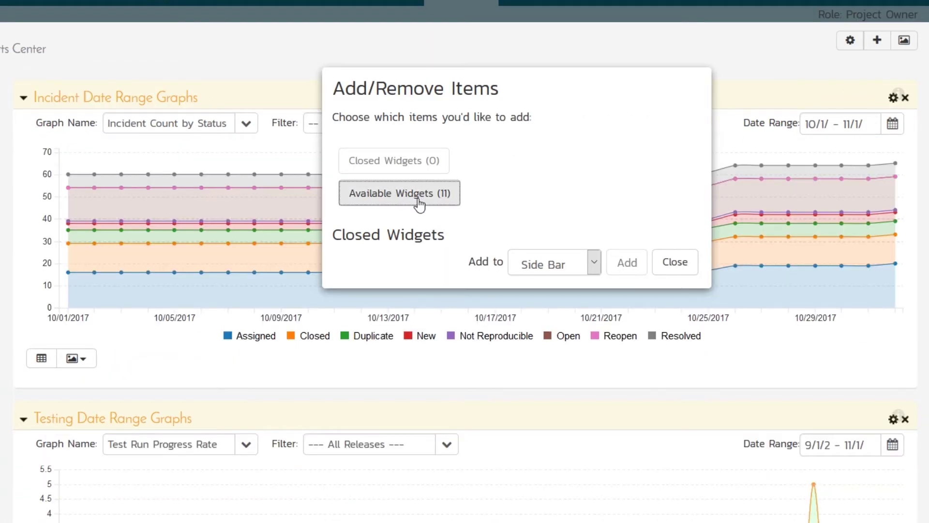
pyautogui.click(419, 200)
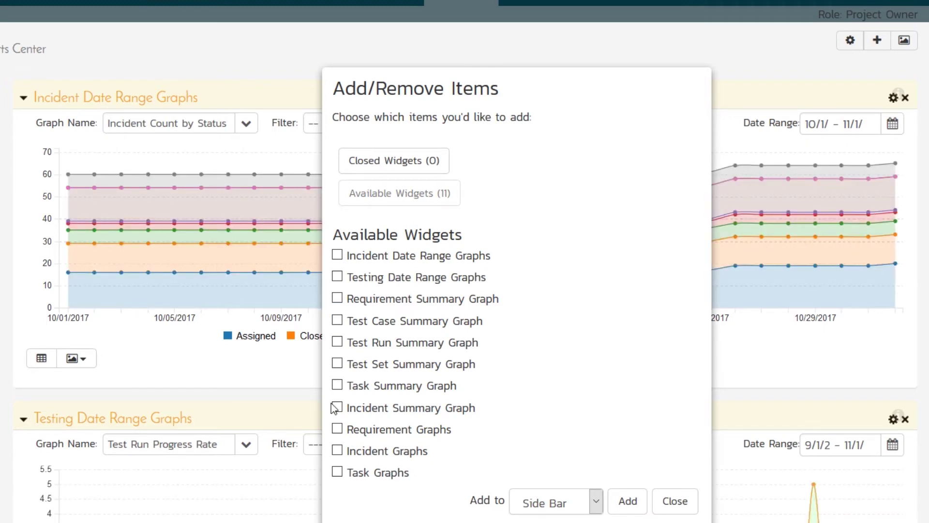
pyautogui.click(343, 407)
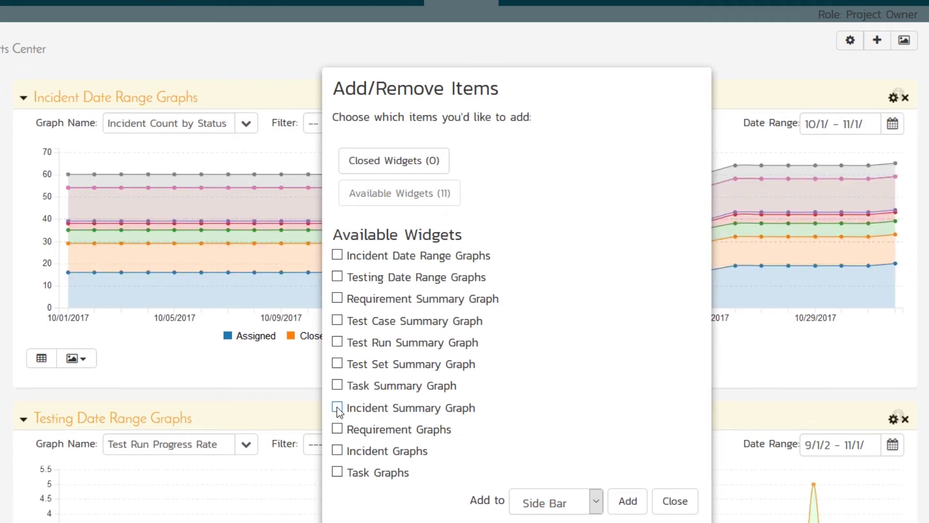
pyautogui.click(562, 501)
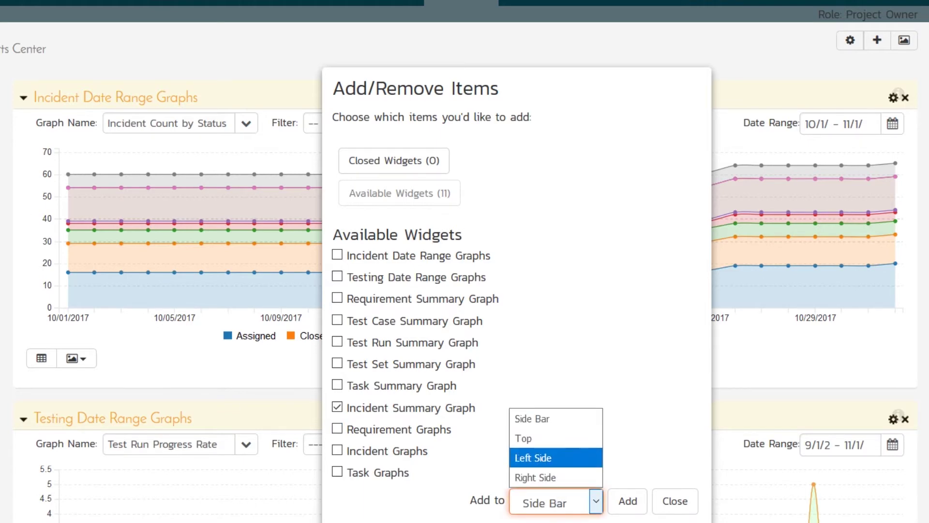
pyautogui.click(549, 477)
pyautogui.click(611, 499)
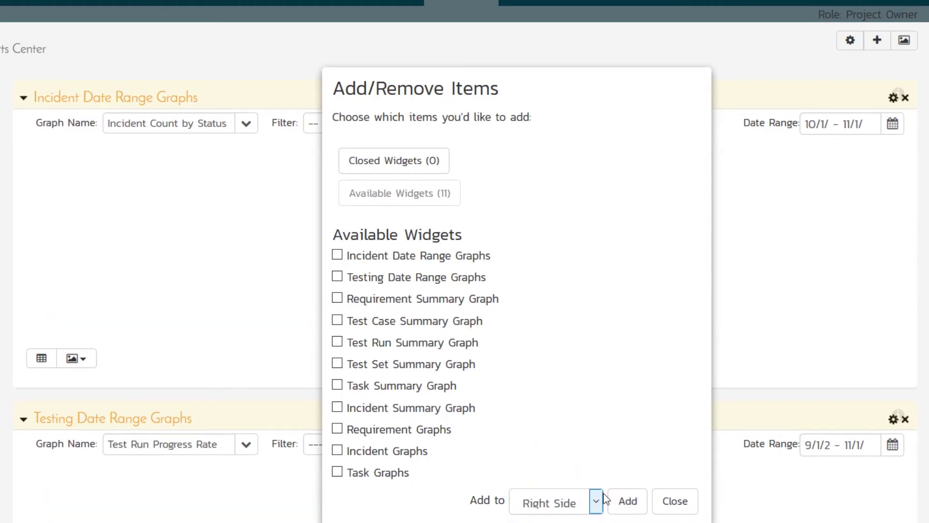
# - Set the Incident Summary Graph's X-Axis to Priority and Group-By to Status
pyautogui.moveTo(171, 213)
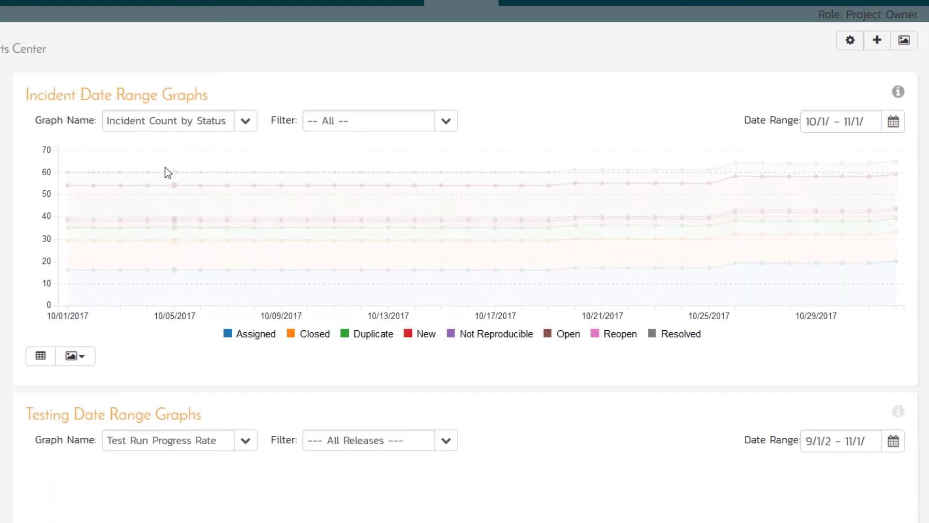
pyautogui.scroll(-10, 169, 230)
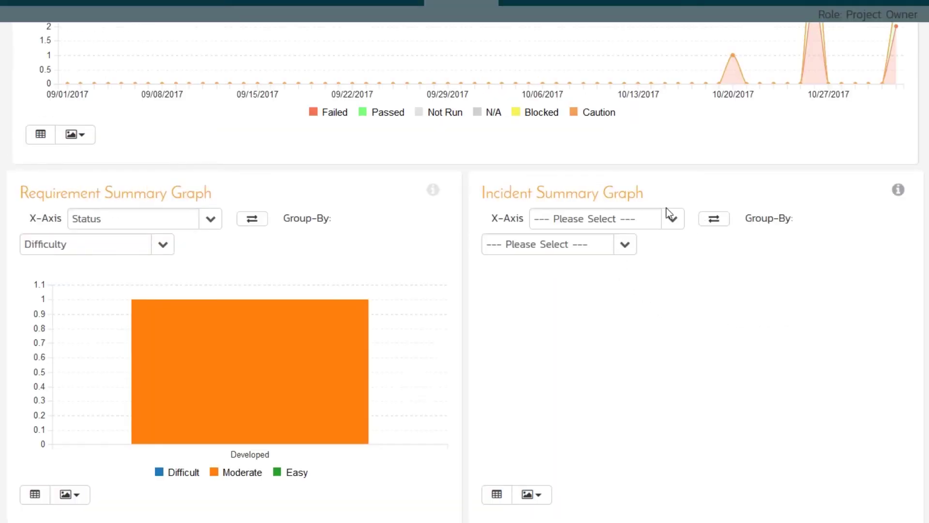
pyautogui.click(671, 217)
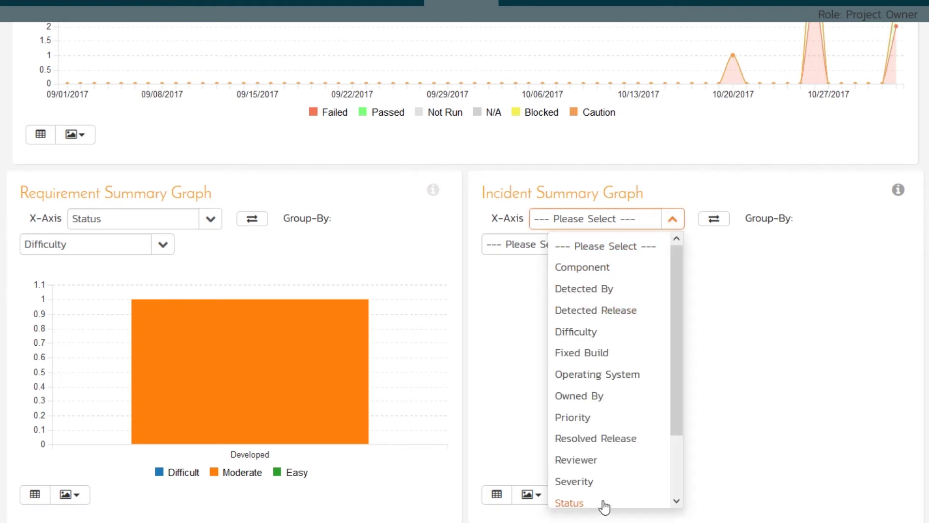
pyautogui.click(583, 417)
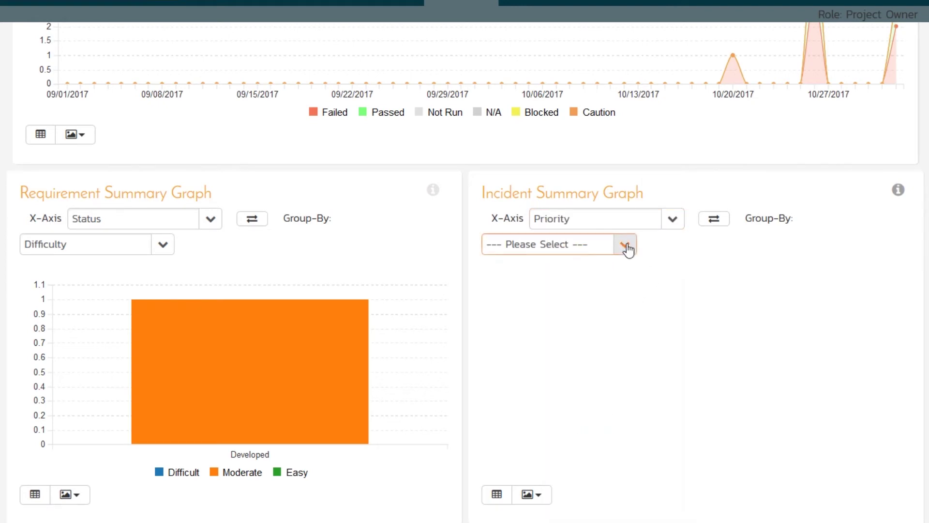
pyautogui.click(624, 244)
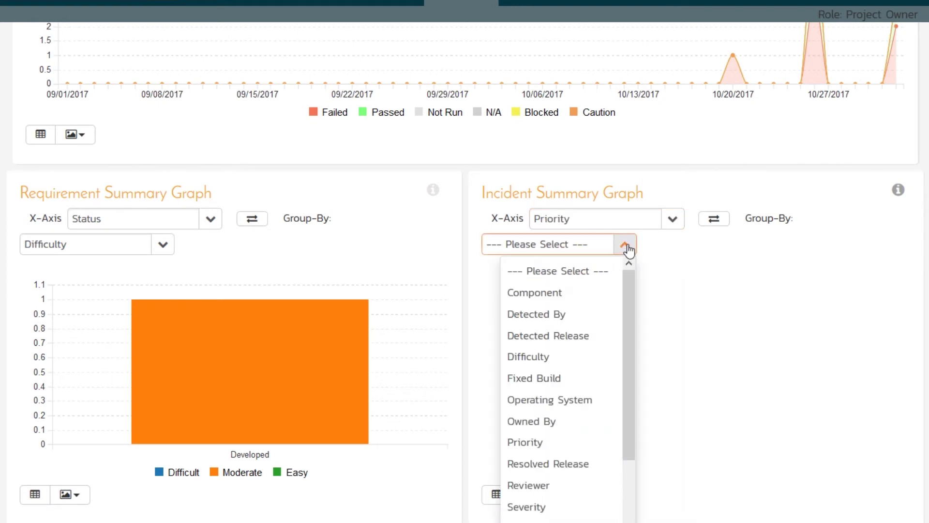
pyautogui.click(527, 518)
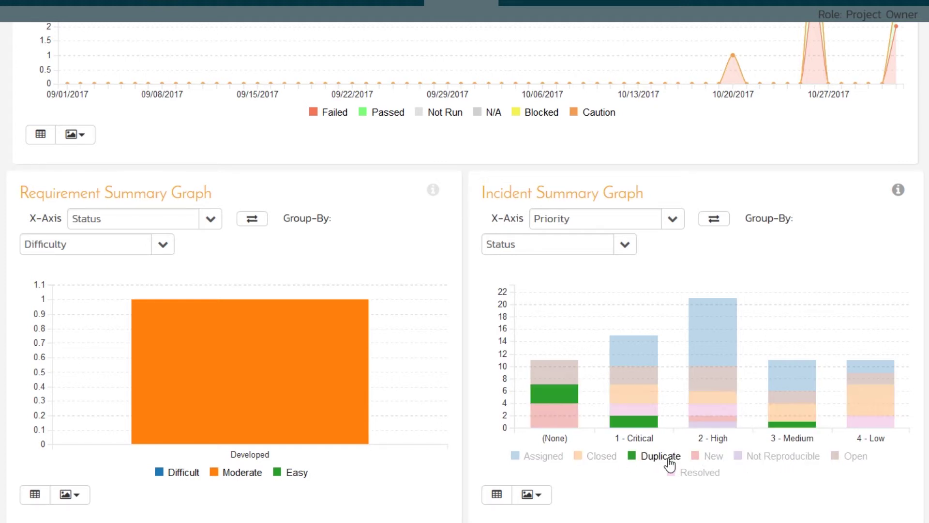
# - Swap the axes so Status is on the x-axis grouped by Priority, and review the data table
pyautogui.click(715, 220)
pyautogui.click(716, 220)
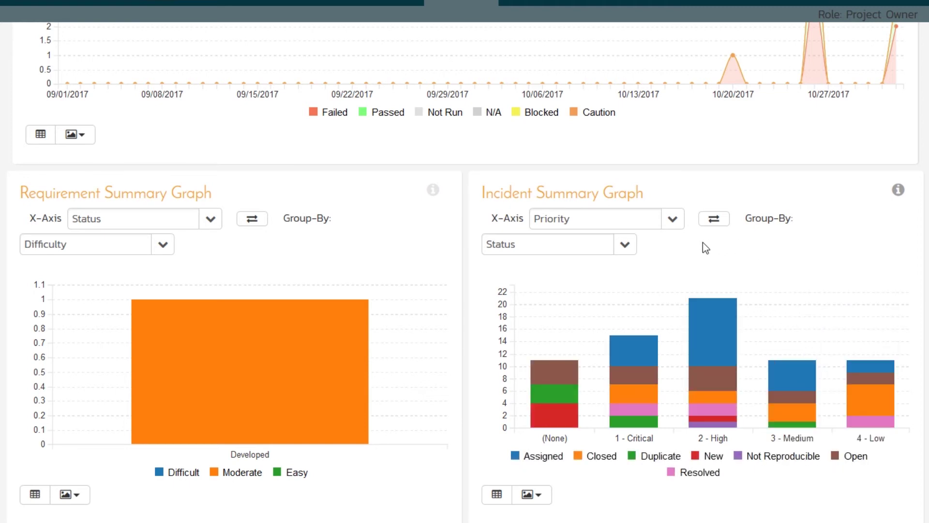
pyautogui.click(714, 219)
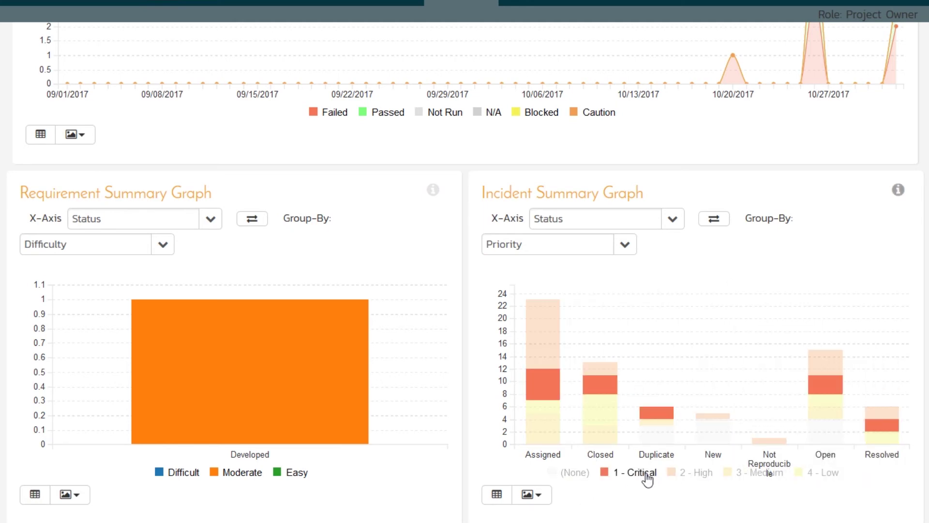
pyautogui.click(494, 496)
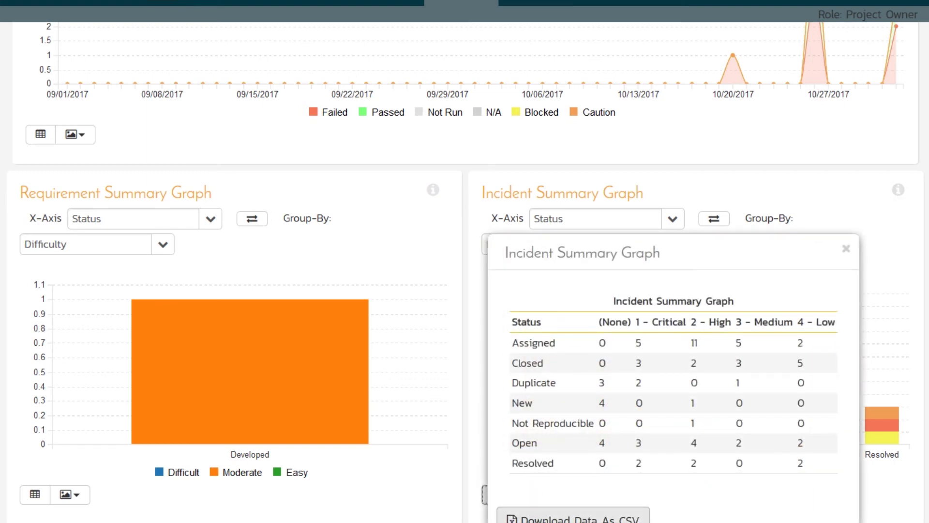
pyautogui.press('Escape')
pyautogui.scroll(10, 562, 303)
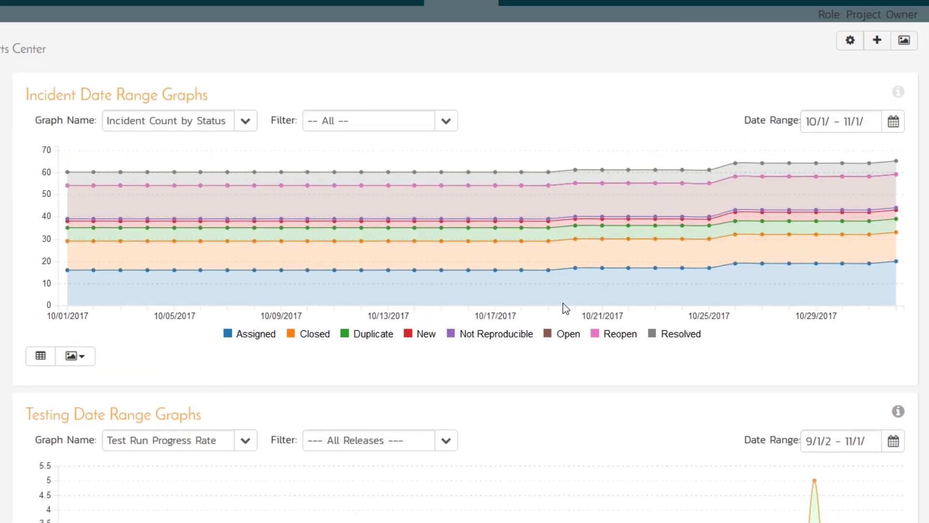